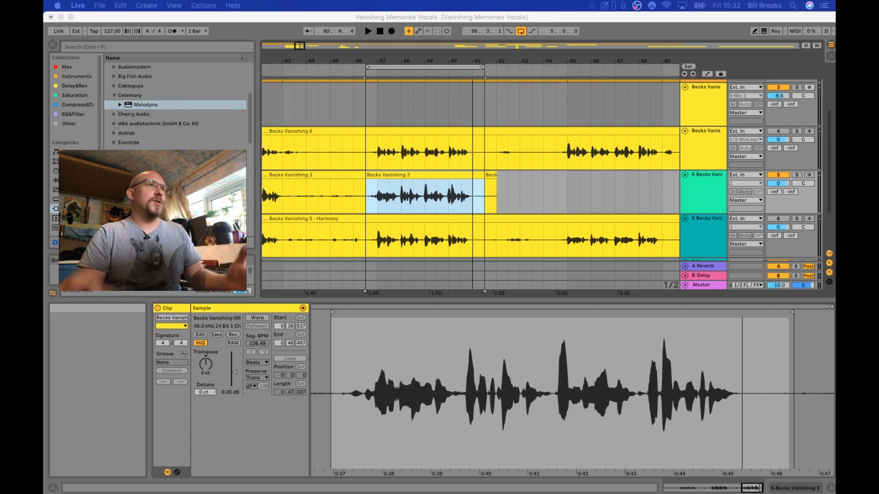
Play the looped section of the selected Becks Vanishing 3 clip to hear the original vocal.
{"action": "left_click", "coordinate": [365, 15]}
{"action": "left_click", "coordinate": [367, 31]}
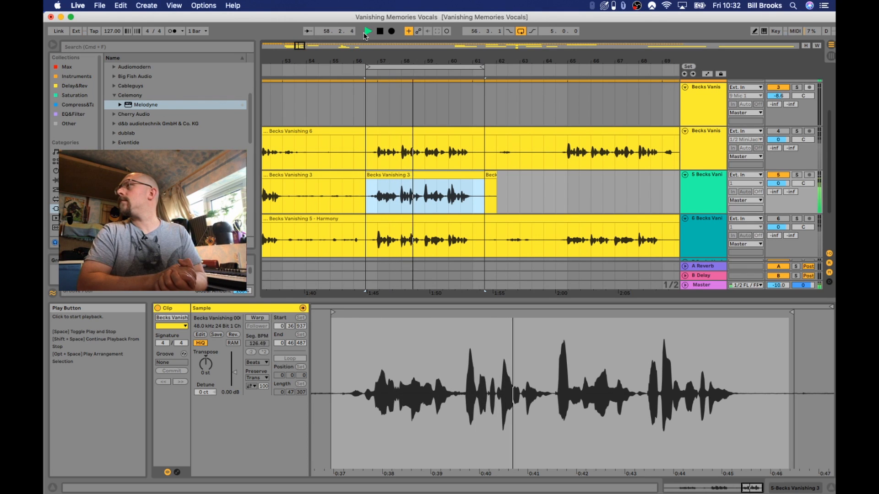
{"action": "key", "text": "space"}
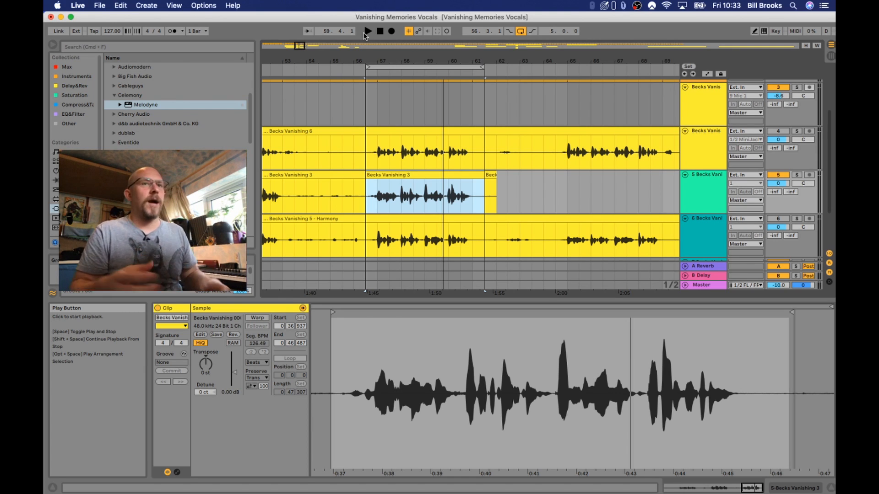
Add Melodyne to the Becks Vanishing 3 track and transfer the looped vocal phrase into it.
{"action": "left_click_drag", "start_coordinate": [133, 104], "coordinate": [418, 204]}
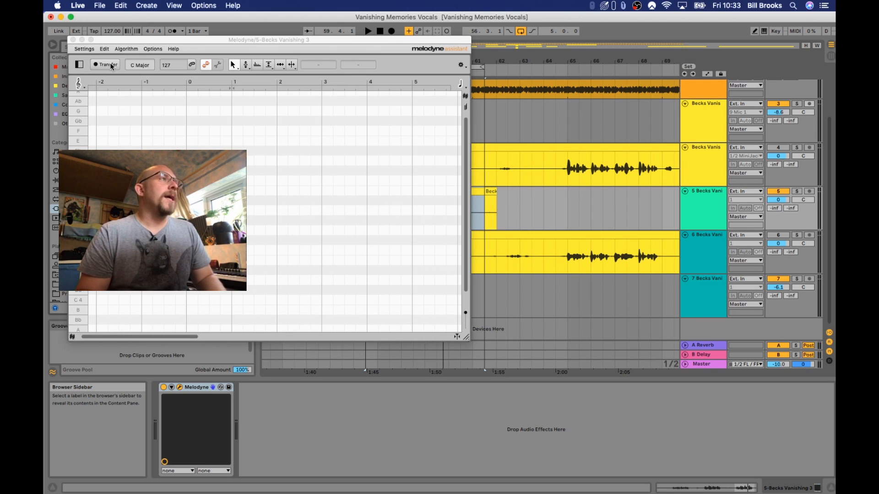
{"action": "left_click_drag", "start_coordinate": [217, 38], "coordinate": [433, 63]}
{"action": "left_click", "coordinate": [323, 89]}
{"action": "key", "text": "space"}
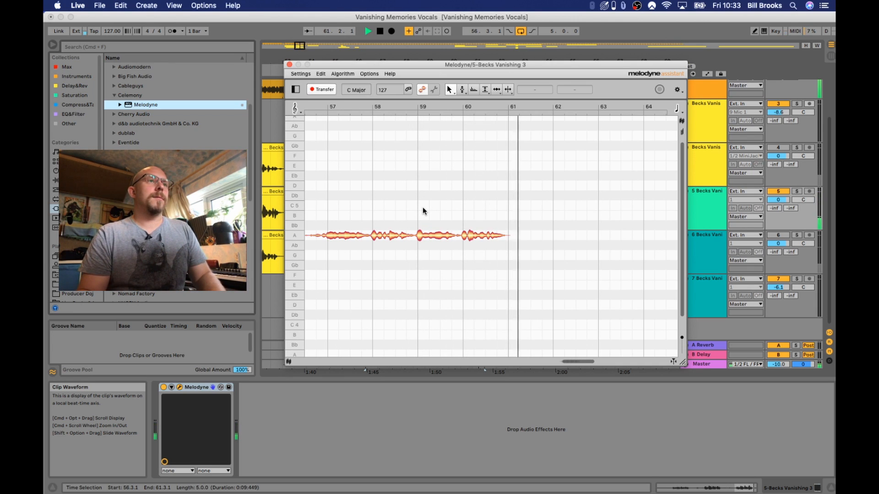
{"action": "key", "text": "space"}
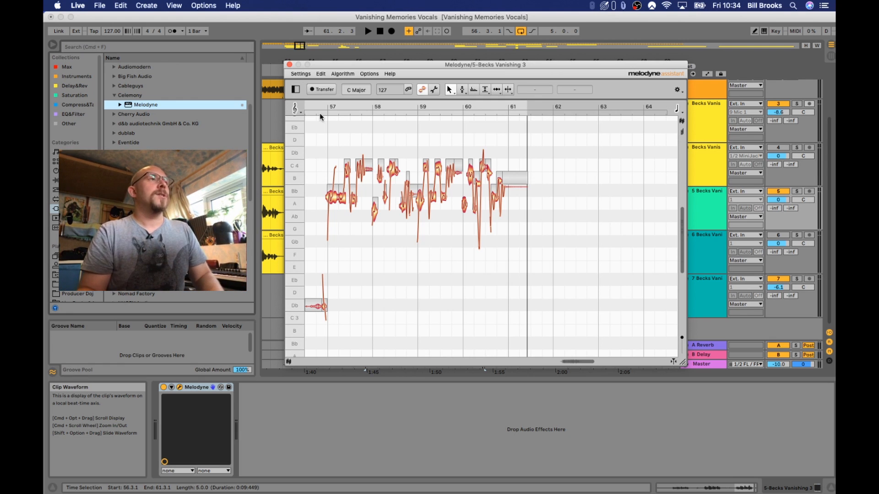
Deactivate the original Becks Vanishing 3 clip in the arrangement and play the phrase through Melodyne.
{"action": "left_click_drag", "start_coordinate": [343, 64], "coordinate": [349, 231]}
{"action": "left_click", "coordinate": [382, 202]}
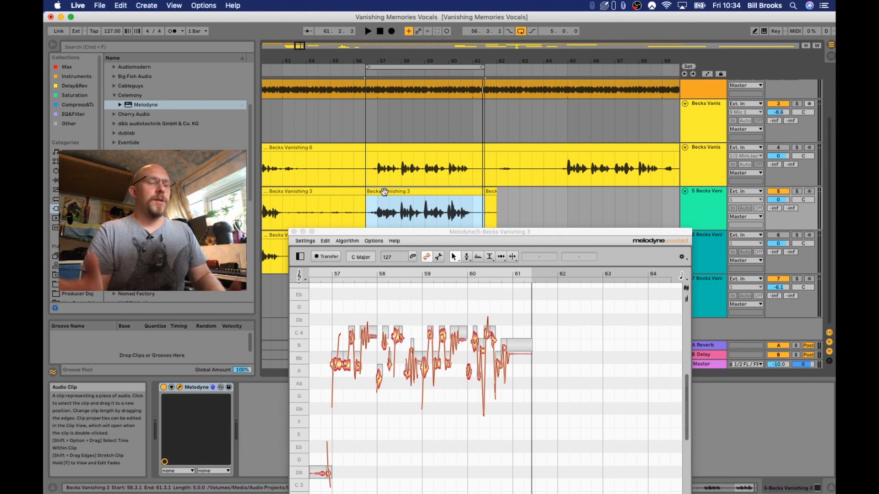
{"action": "key", "text": "0"}
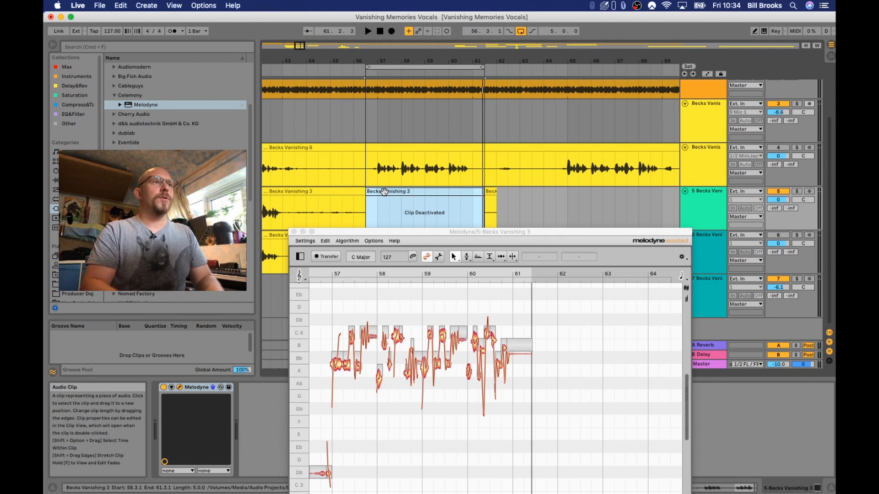
{"action": "key", "text": "space"}
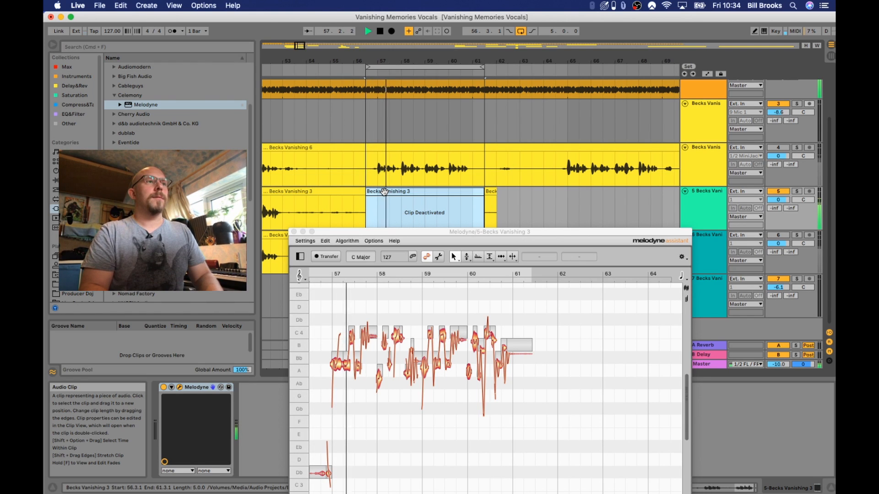
{"action": "key", "text": "space"}
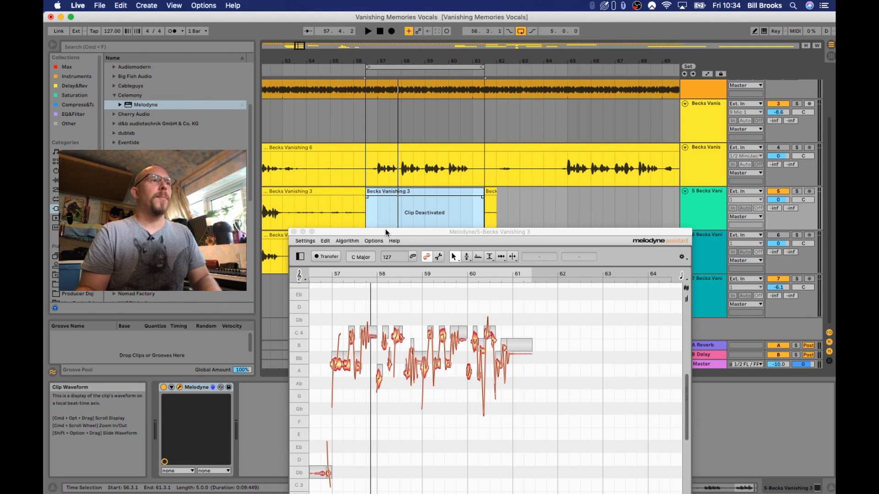
Enlarge the Melodyne window and correct the pitch of all notes with Pitch Center at 100% and Pitch Drift at 38%.
{"action": "left_click_drag", "start_coordinate": [384, 229], "coordinate": [371, 99]}
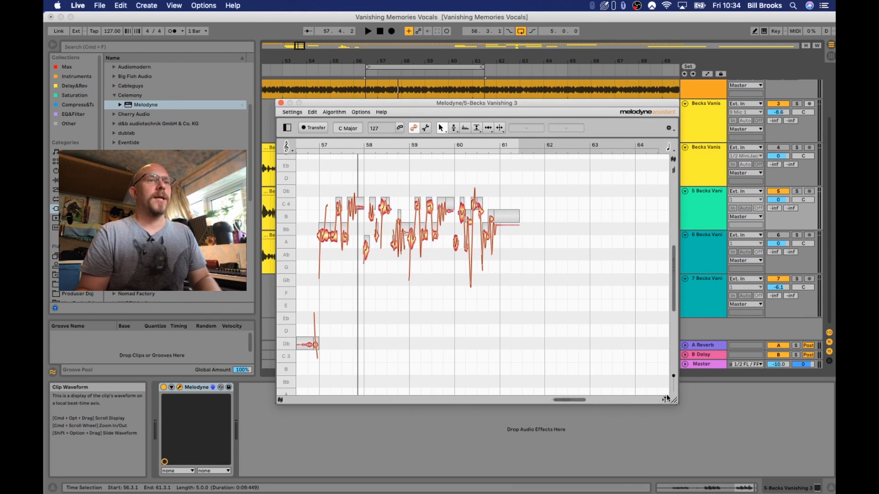
{"action": "left_click_drag", "start_coordinate": [666, 398], "coordinate": [768, 447]}
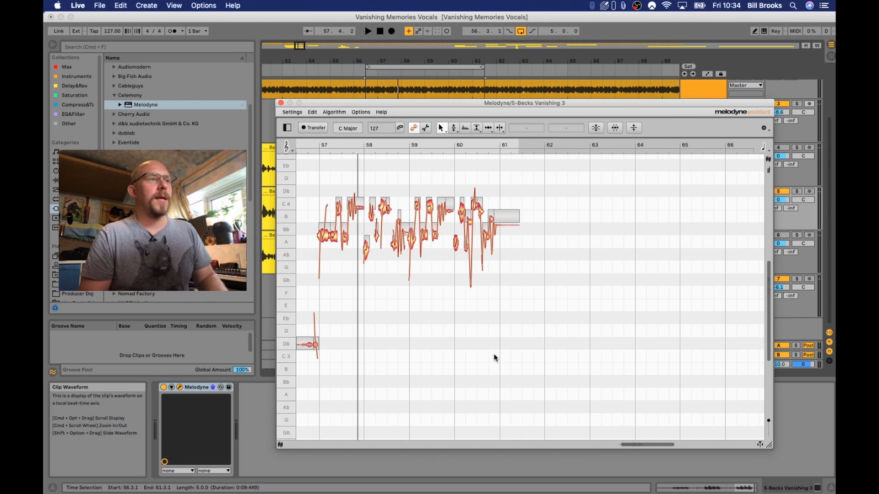
{"action": "left_click_drag", "start_coordinate": [534, 368], "coordinate": [400, 178]}
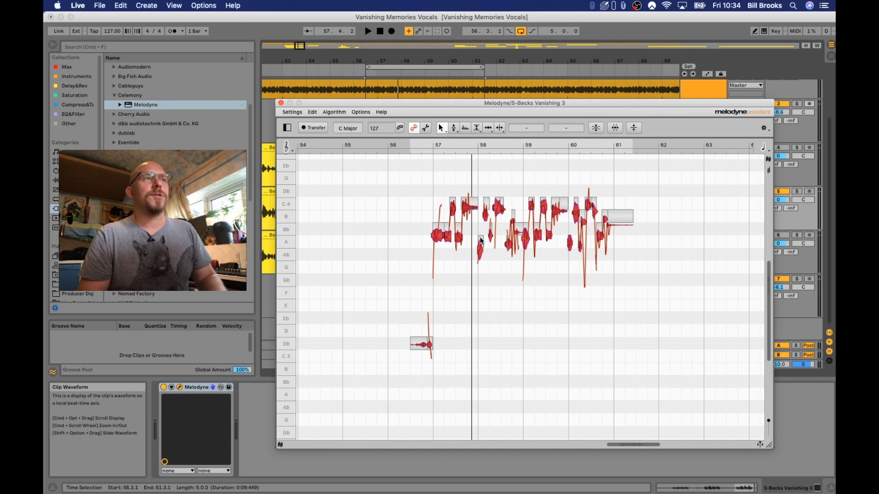
{"action": "left_click", "coordinate": [595, 128]}
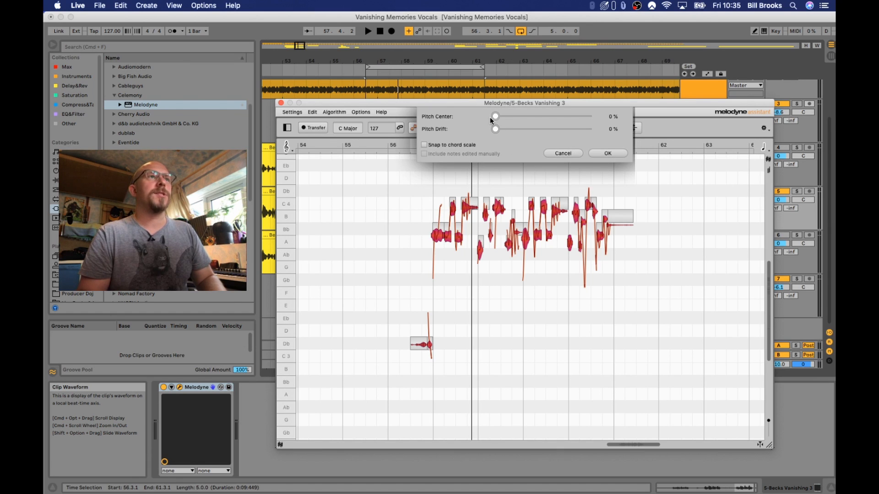
{"action": "left_click_drag", "start_coordinate": [494, 117], "coordinate": [609, 120]}
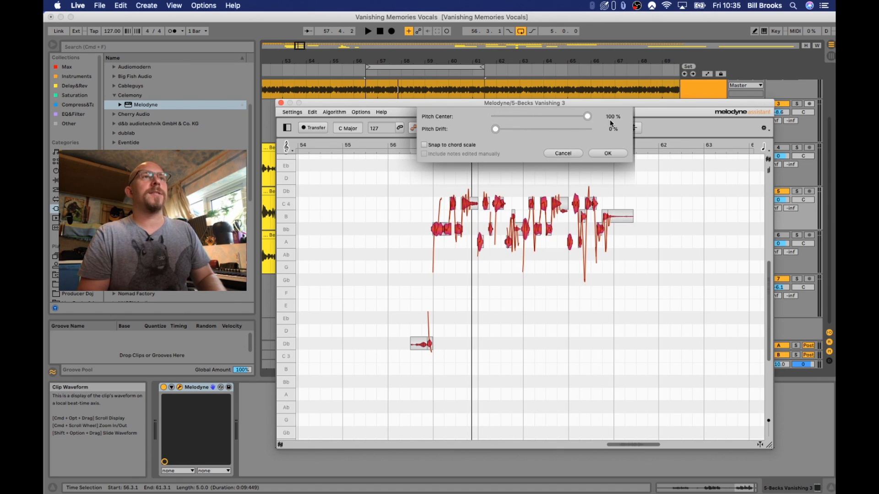
{"action": "left_click_drag", "start_coordinate": [495, 129], "coordinate": [472, 128]}
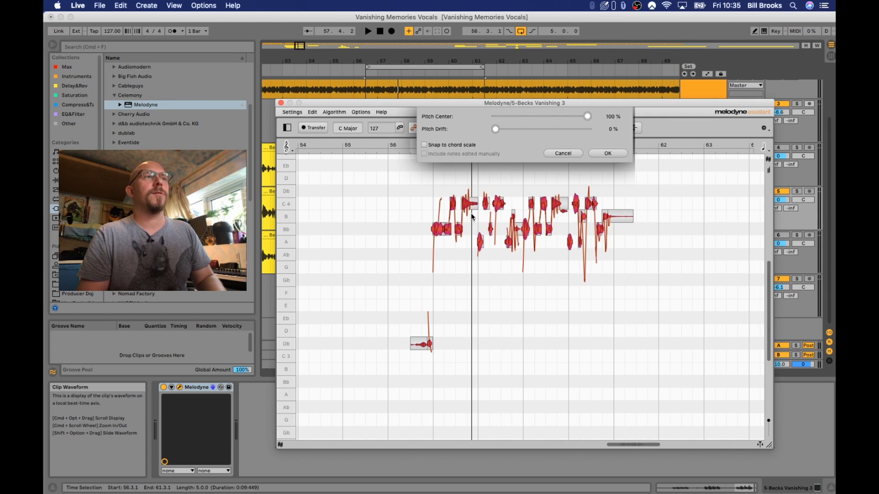
{"action": "left_click_drag", "start_coordinate": [586, 117], "coordinate": [635, 114]}
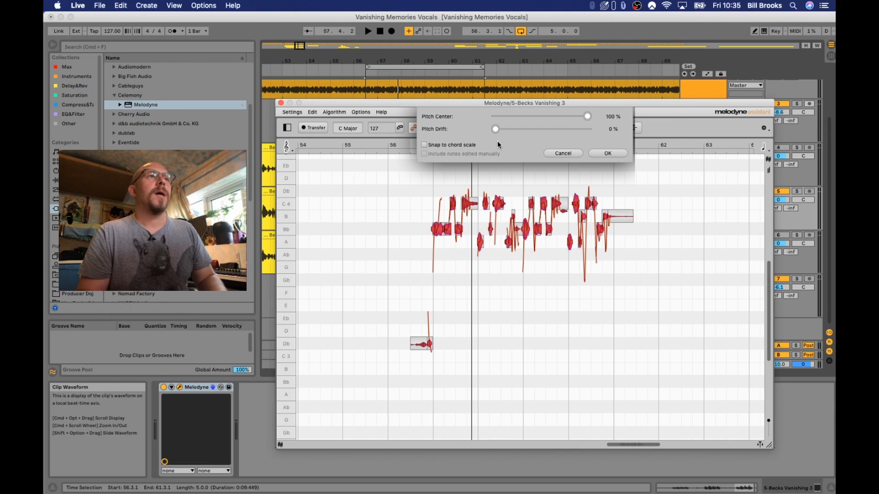
{"action": "mouse_move", "coordinate": [495, 129]}
{"action": "left_mouse_down"}
{"action": "mouse_move", "coordinate": [565, 134]}
{"action": "mouse_move", "coordinate": [503, 132]}
{"action": "left_mouse_up"}
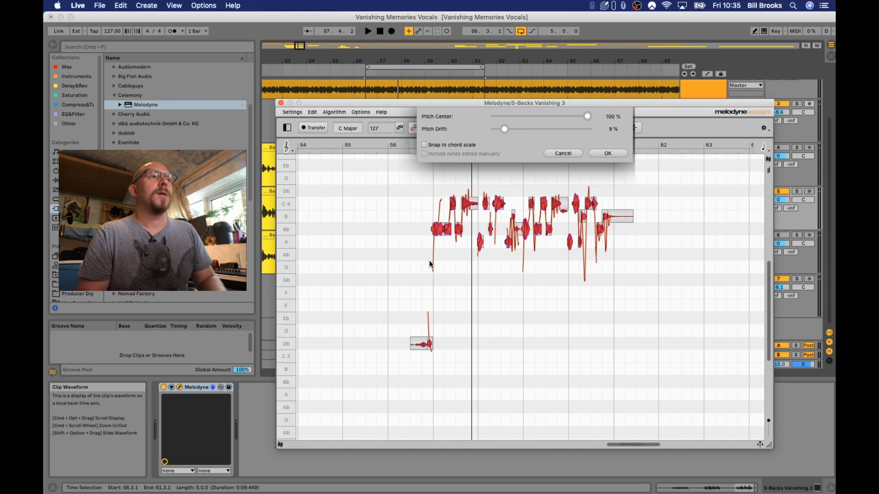
{"action": "left_click_drag", "start_coordinate": [505, 129], "coordinate": [533, 125]}
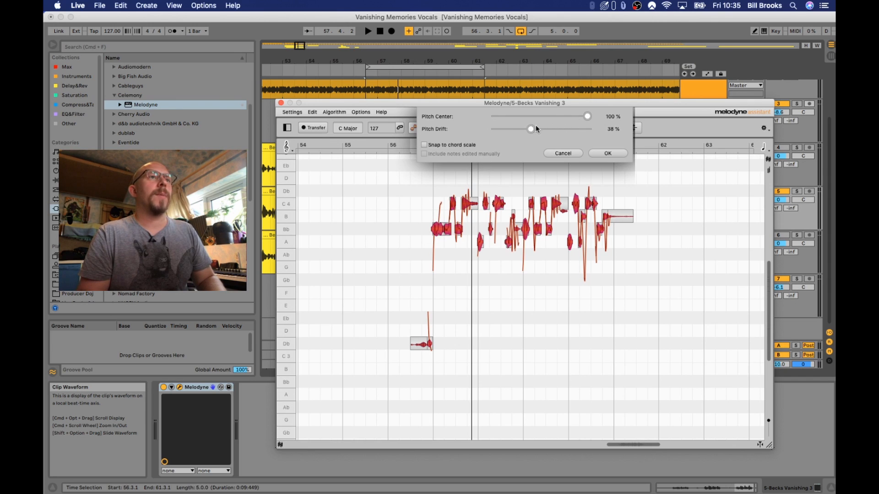
{"action": "left_click", "coordinate": [607, 154]}
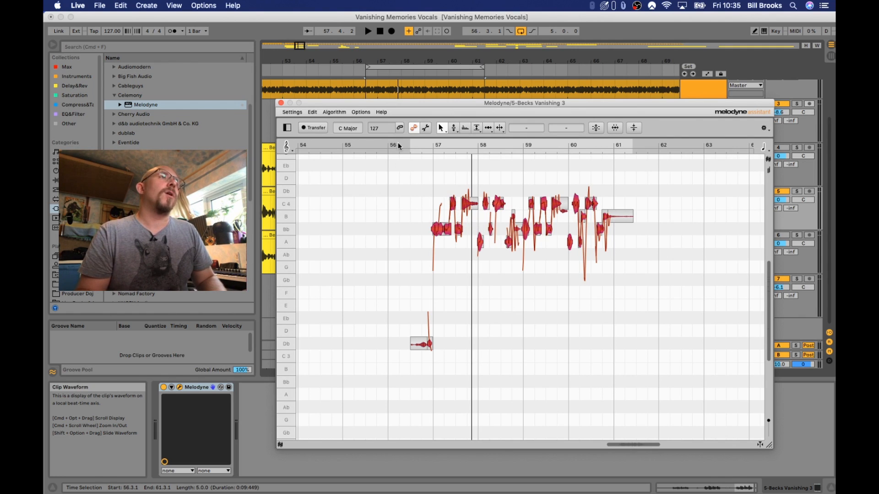
View the available Melodyne algorithms and listen to the pitch-corrected phrase with all notes deselected.
{"action": "left_click", "coordinate": [339, 113]}
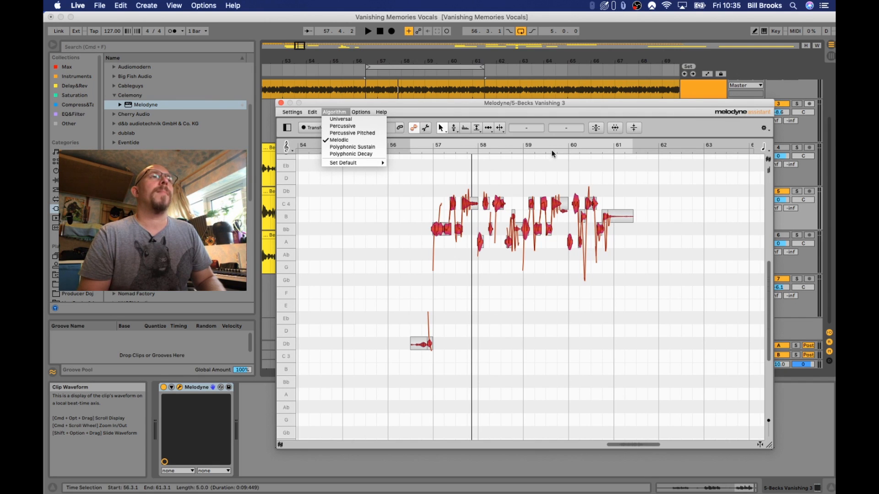
{"action": "left_click", "coordinate": [458, 106]}
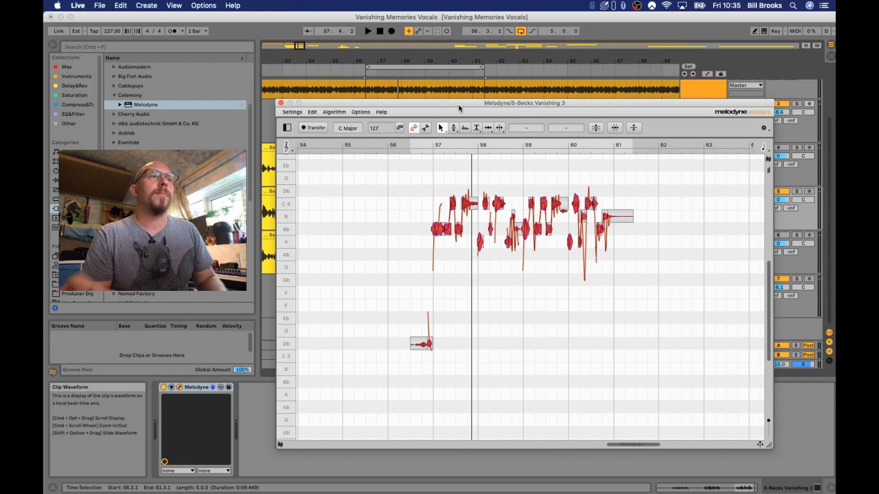
{"action": "left_click", "coordinate": [452, 264]}
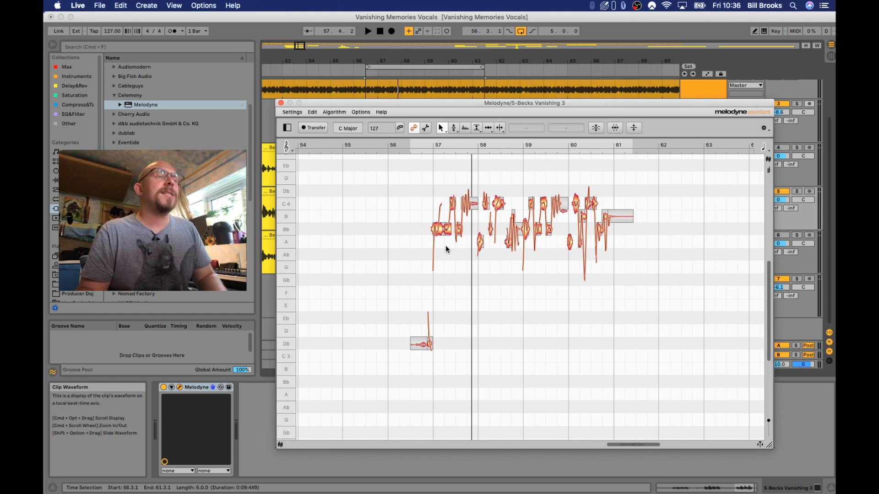
{"action": "key", "text": "space"}
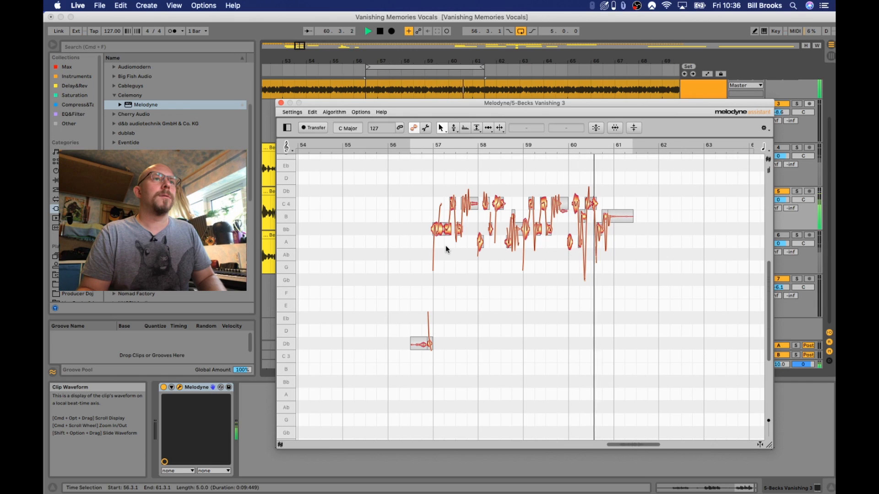
{"action": "key", "text": "space"}
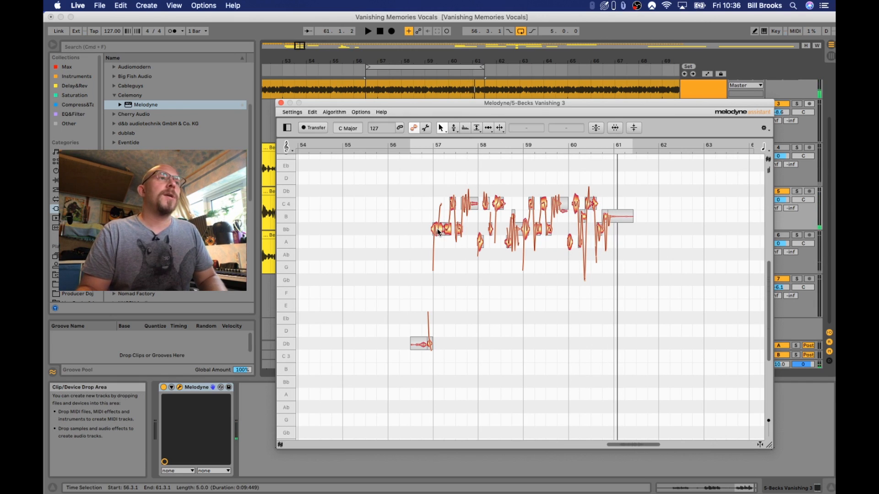
Split the first Bb 3 note at bar 57 and raise its second part to C 4.
{"action": "left_click", "coordinate": [438, 231]}
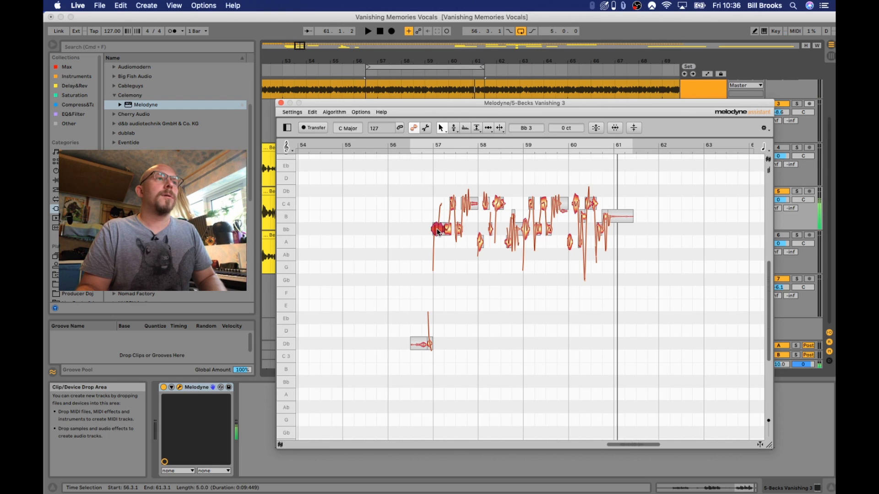
{"action": "left_click", "coordinate": [501, 129]}
{"action": "double_click", "coordinate": [436, 229]}
{"action": "left_click", "coordinate": [441, 128]}
{"action": "left_click", "coordinate": [440, 202]}
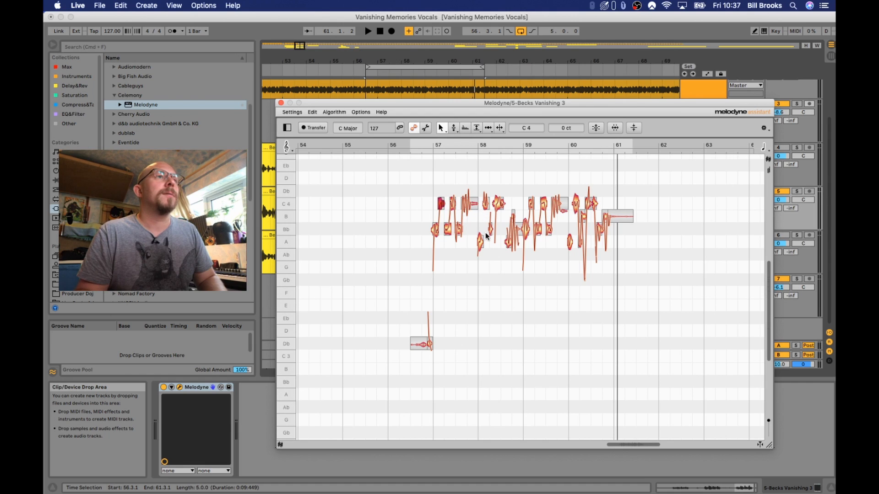
Raise the A note at the start of bar 58 to Bb.
{"action": "left_click_drag", "start_coordinate": [481, 241], "coordinate": [480, 228]}
{"action": "left_click", "coordinate": [486, 205]}
{"action": "left_click", "coordinate": [498, 204]}
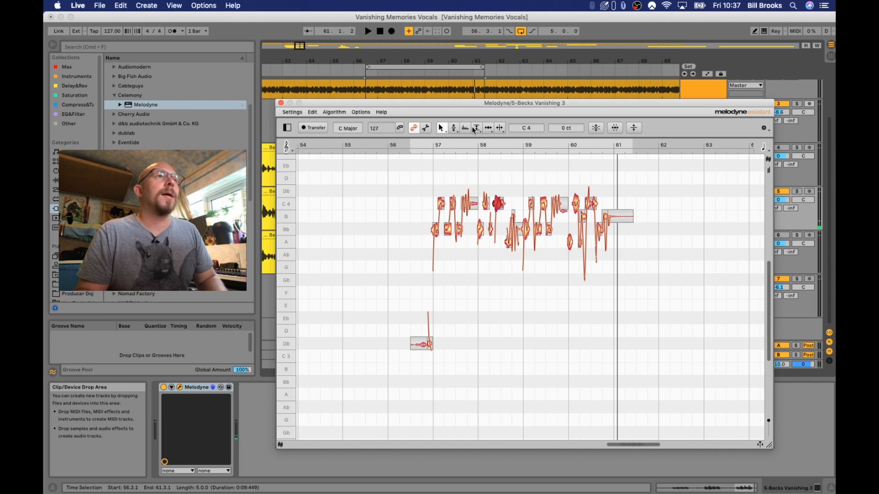
Split the long C 4 note in the middle of bar 58 and move the separated slice to Db 4 at 0 ct.
{"action": "left_click", "coordinate": [500, 128]}
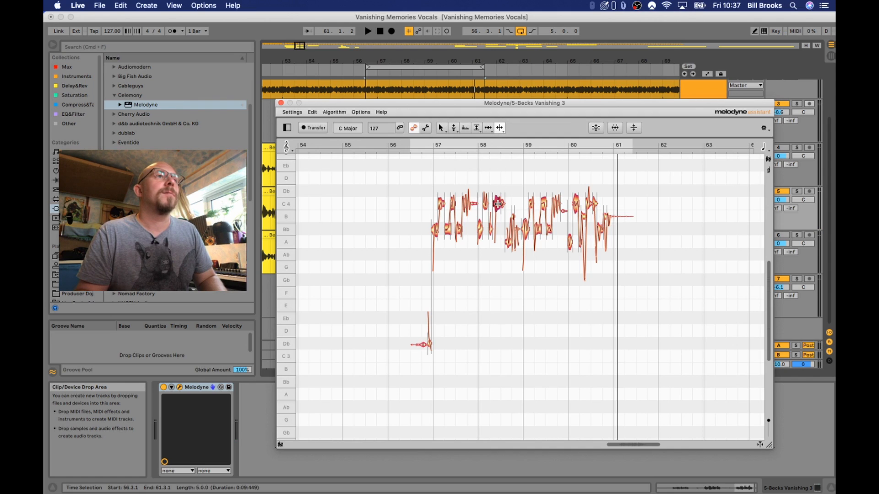
{"action": "left_click", "coordinate": [440, 128]}
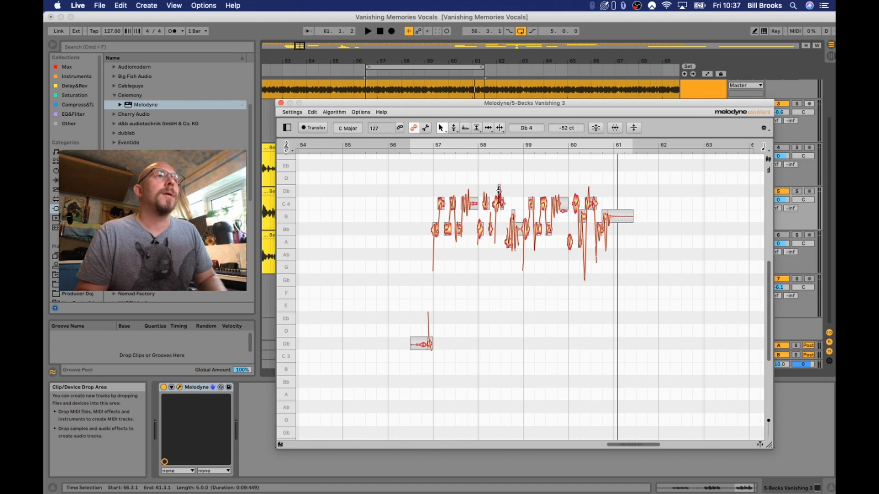
{"action": "left_click", "coordinate": [499, 187]}
{"action": "left_click", "coordinate": [499, 187]}
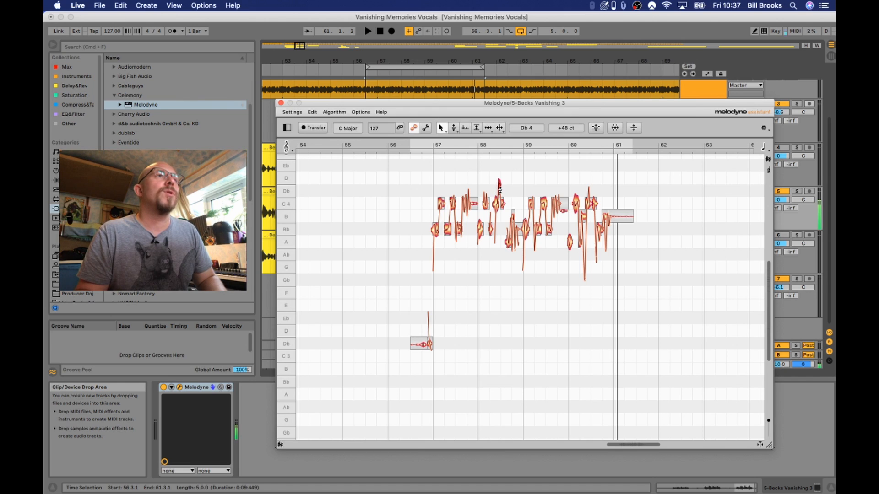
{"action": "left_click_drag", "start_coordinate": [500, 189], "coordinate": [500, 194]}
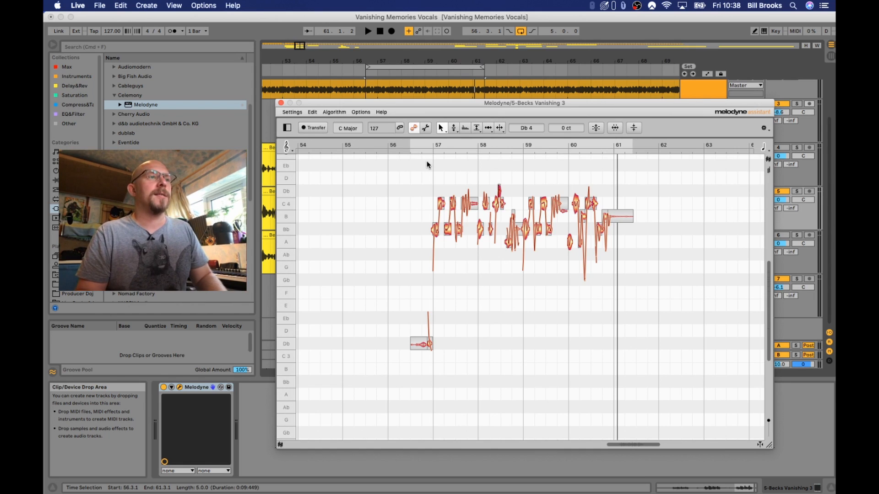
Audition the low Db 3 breath note before bar 57, delete it and play the phrase without it.
{"action": "left_click", "coordinate": [420, 345]}
{"action": "key", "text": "space"}
{"action": "key", "text": "space"}
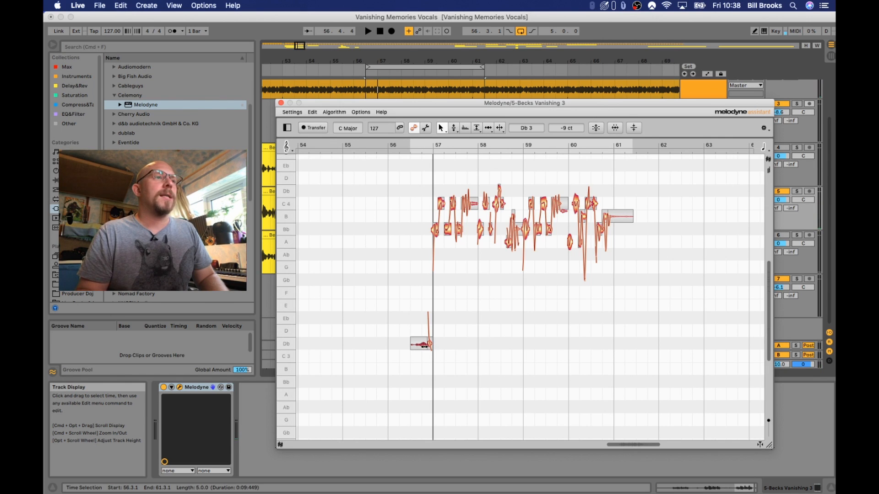
{"action": "key", "text": "space"}
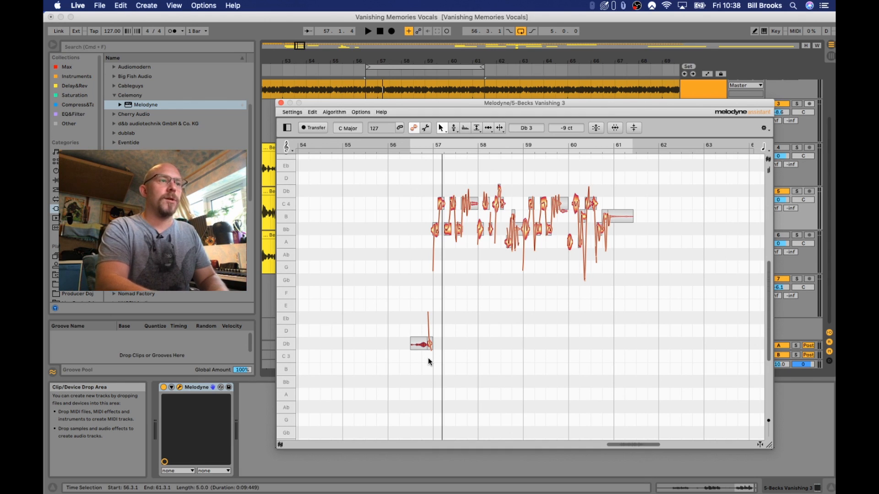
{"action": "key", "text": "Delete"}
{"action": "key", "text": "space"}
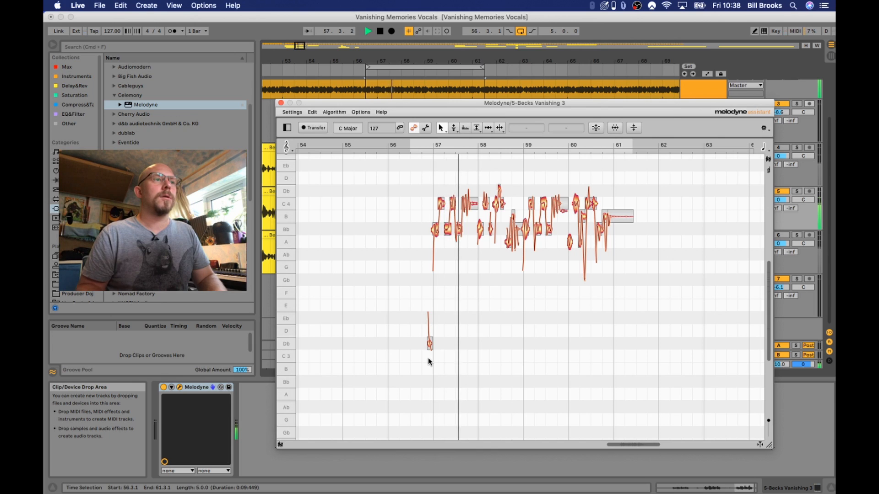
{"action": "key", "text": "space"}
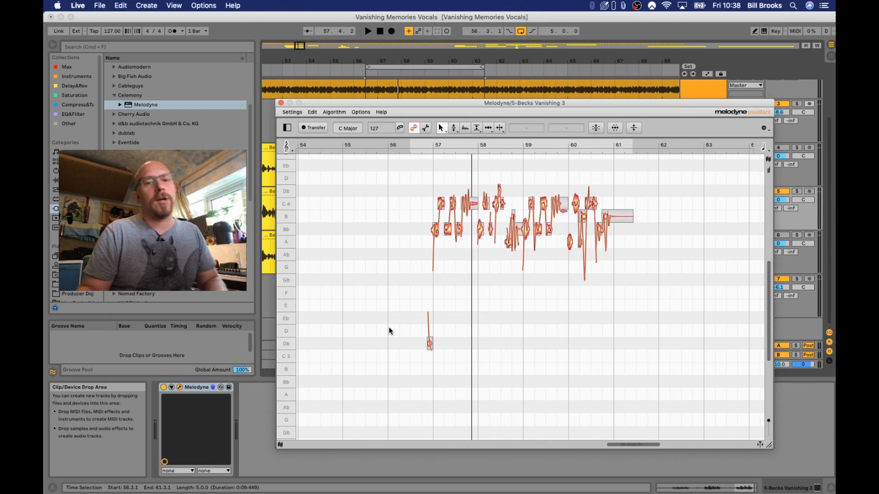
Play the phrase through bar 58 and raise the A 3 note late in that bar to Bb 3.
{"action": "key", "text": "space"}
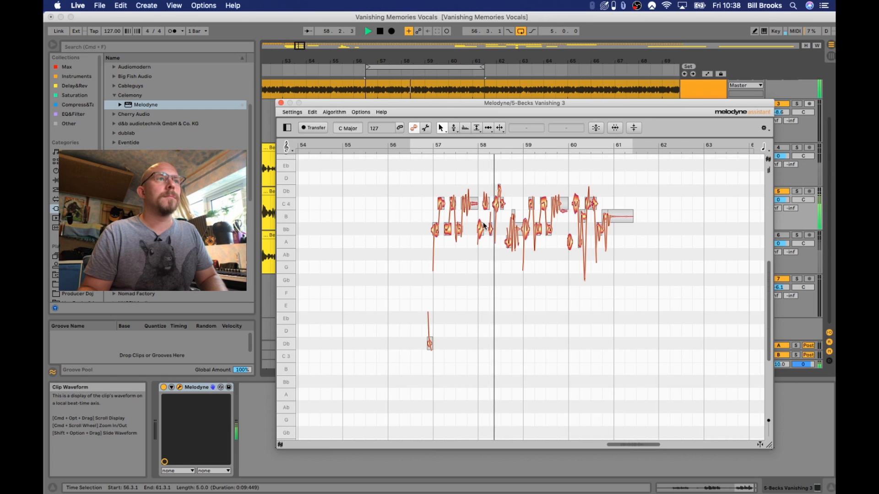
{"action": "key", "text": "space"}
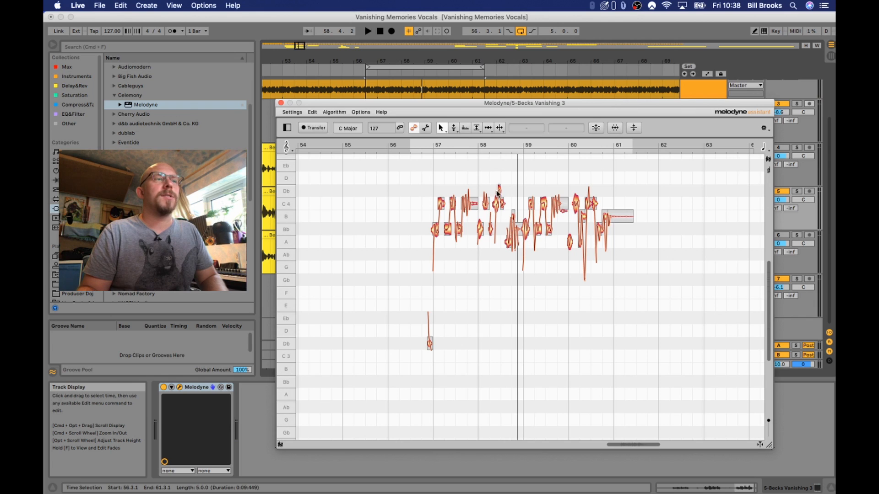
{"action": "left_click", "coordinate": [507, 245]}
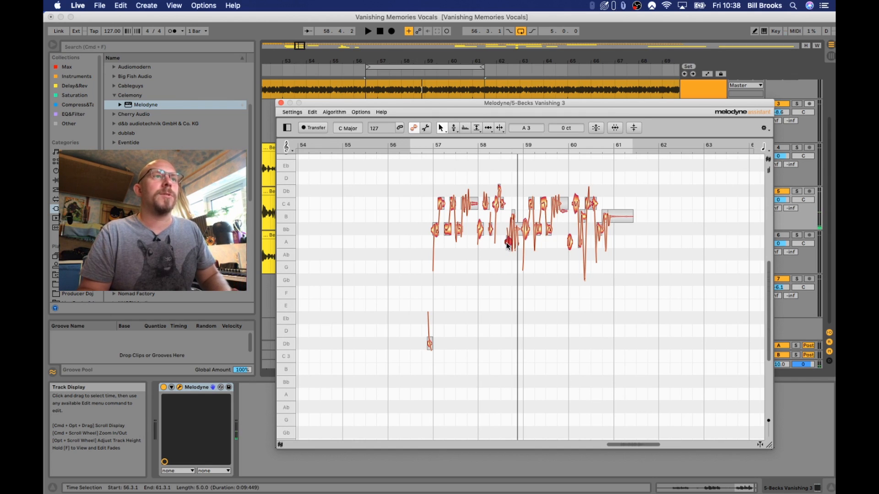
{"action": "left_click_drag", "start_coordinate": [509, 243], "coordinate": [507, 231]}
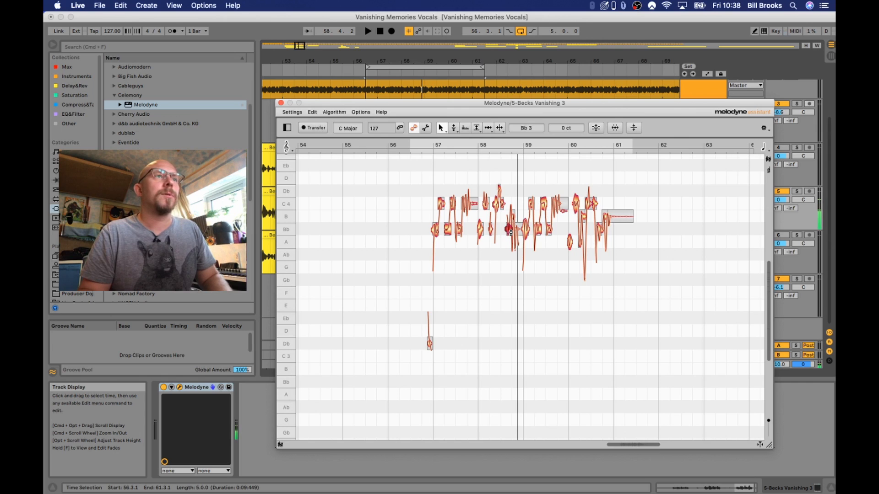
Listen to the edited phrase, uncover the vocal clip in the arrangement behind Melodyne, and replay the passage from bar 58.
{"action": "key", "text": "space"}
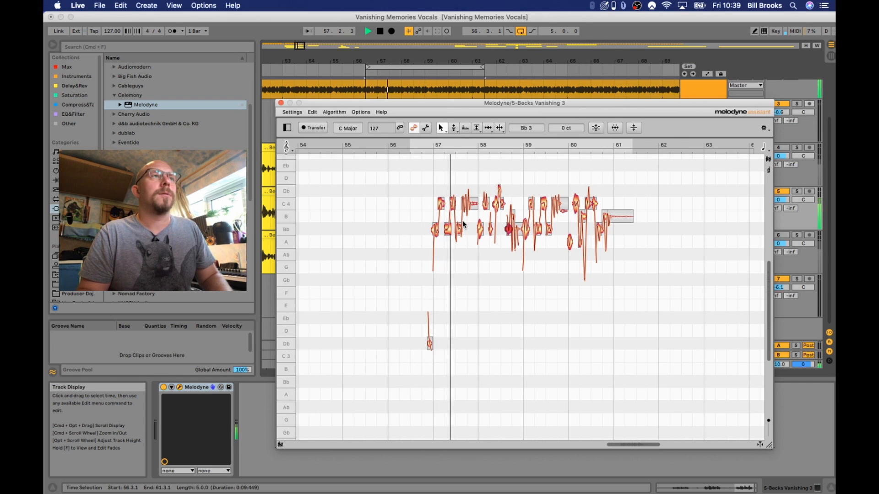
{"action": "key", "text": "space"}
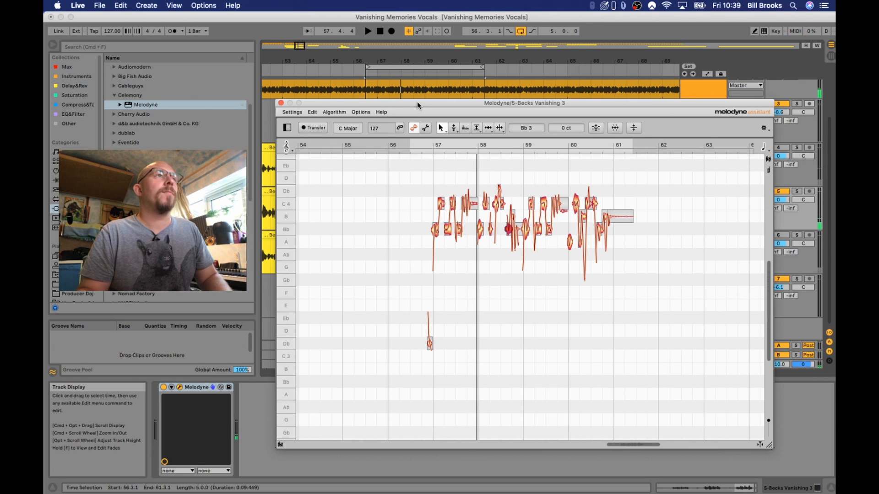
{"action": "left_click_drag", "start_coordinate": [416, 103], "coordinate": [428, 226]}
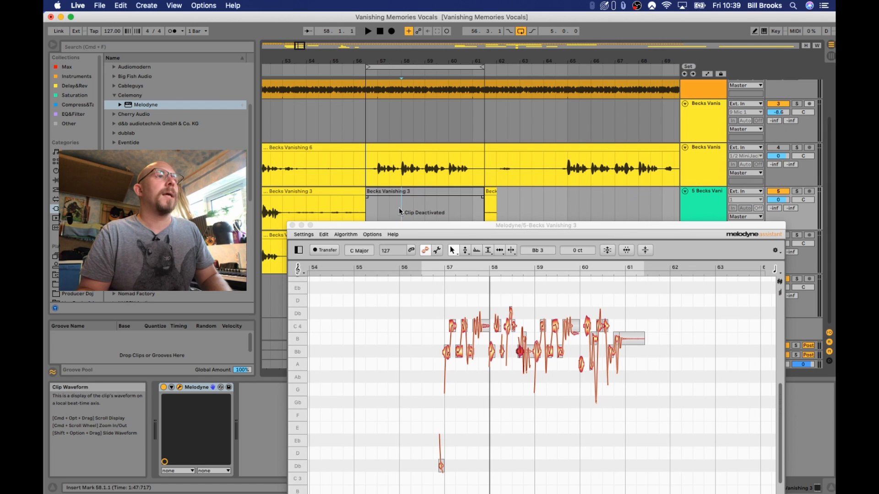
{"action": "key", "text": "space"}
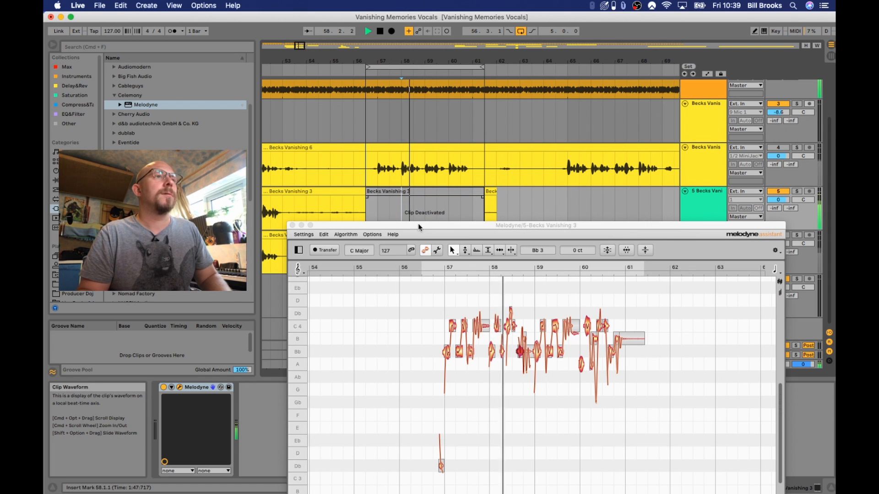
{"action": "key", "text": "space"}
{"action": "key", "text": "space"}
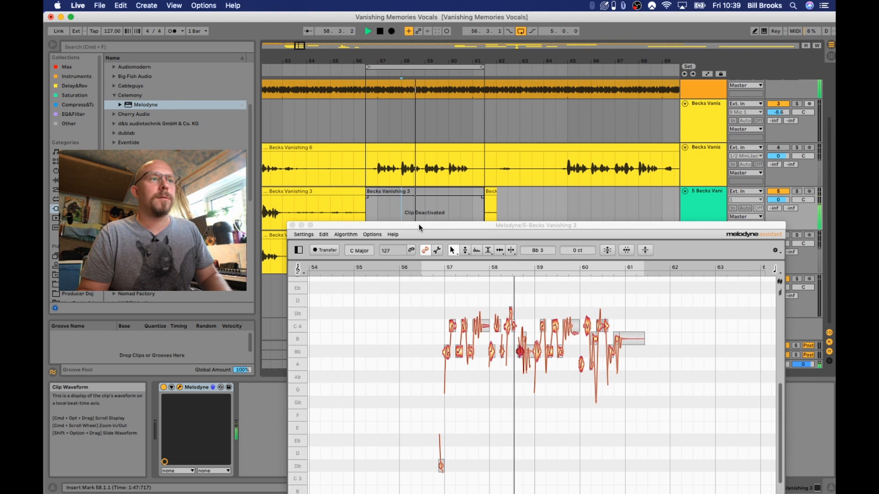
{"action": "key", "text": "space"}
{"action": "left_click", "coordinate": [425, 205]}
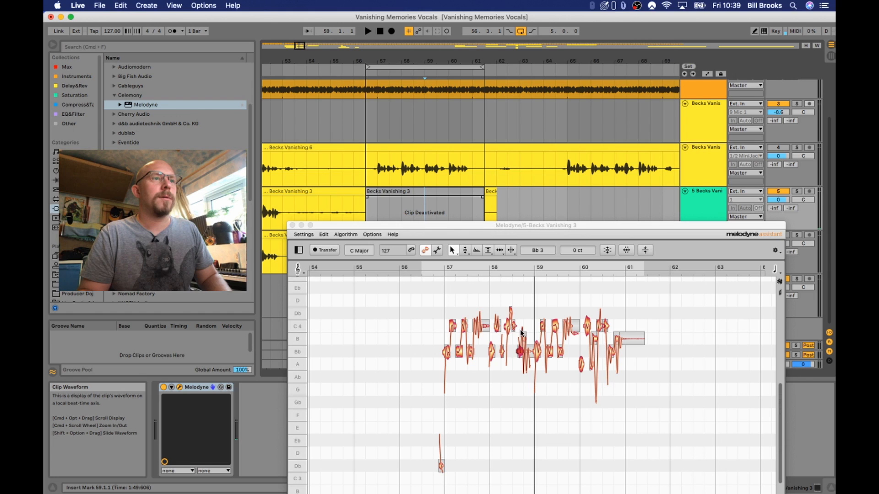
Try raising the short B 3 note near the end of bar 58 to C 4, listen to it, and undo the change.
{"action": "left_click_drag", "start_coordinate": [523, 338], "coordinate": [525, 330]}
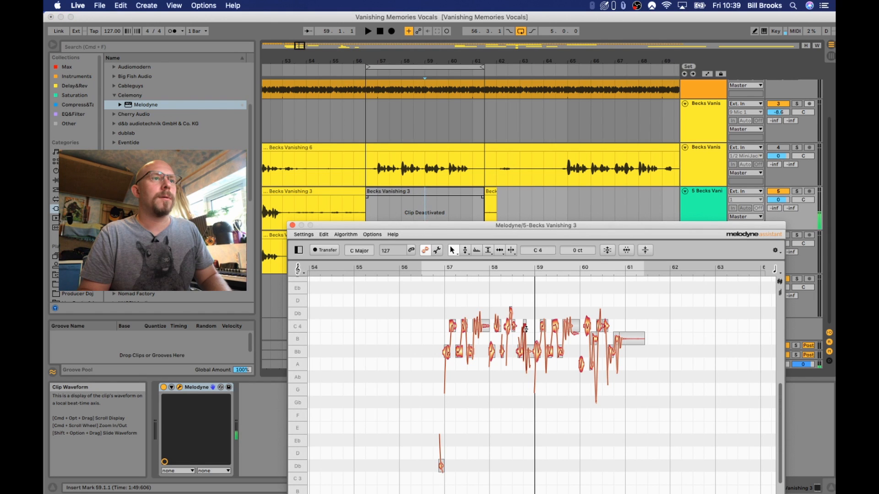
{"action": "key", "text": "space"}
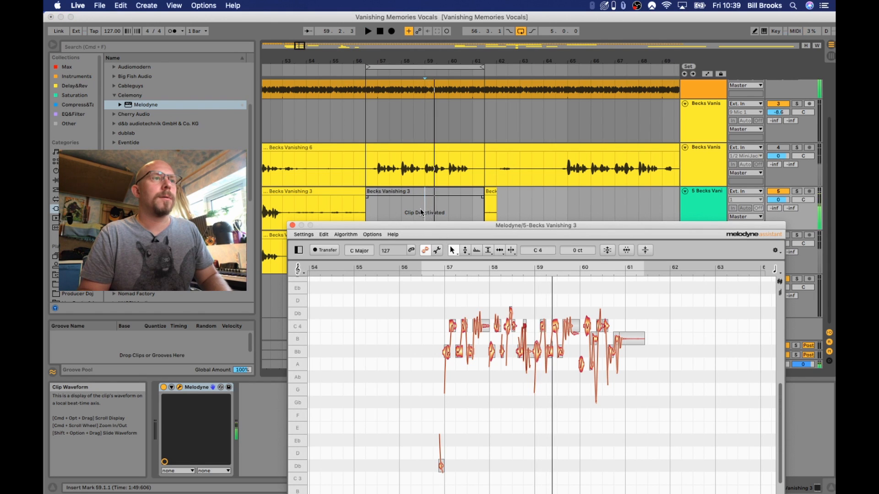
{"action": "left_click", "coordinate": [407, 213]}
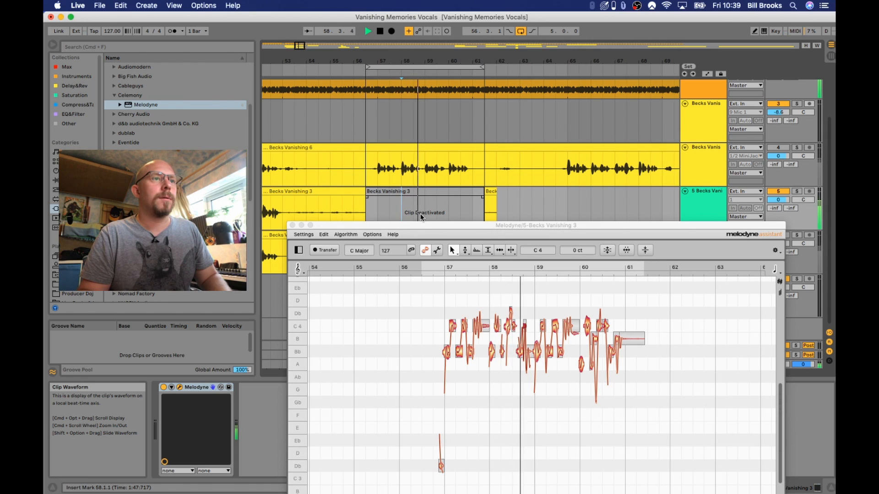
{"action": "key", "text": "space"}
{"action": "key", "text": "0"}
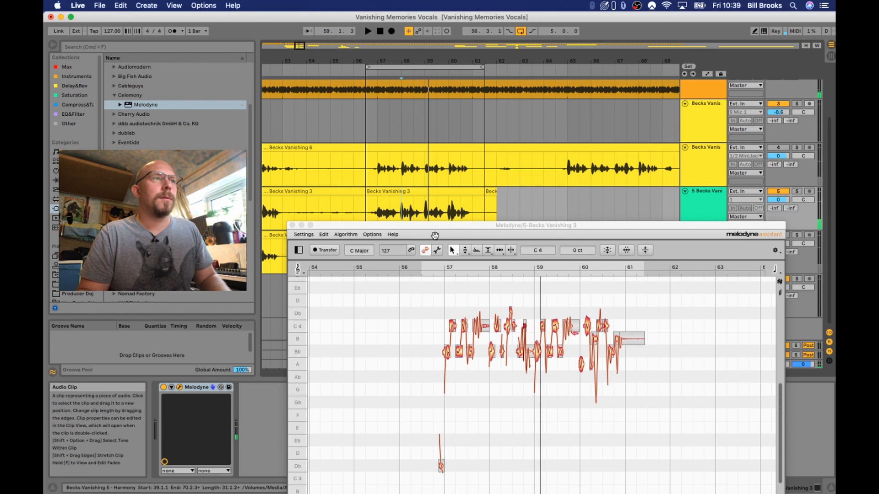
{"action": "left_click", "coordinate": [397, 192]}
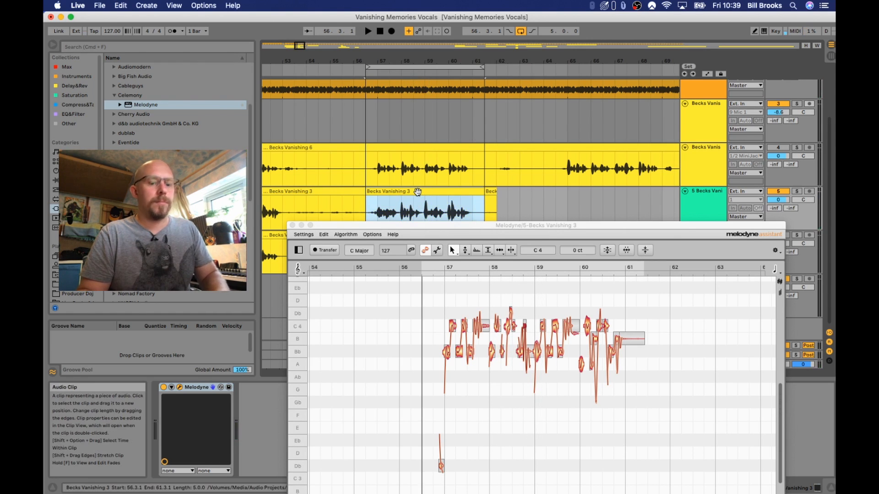
{"action": "key", "text": "0"}
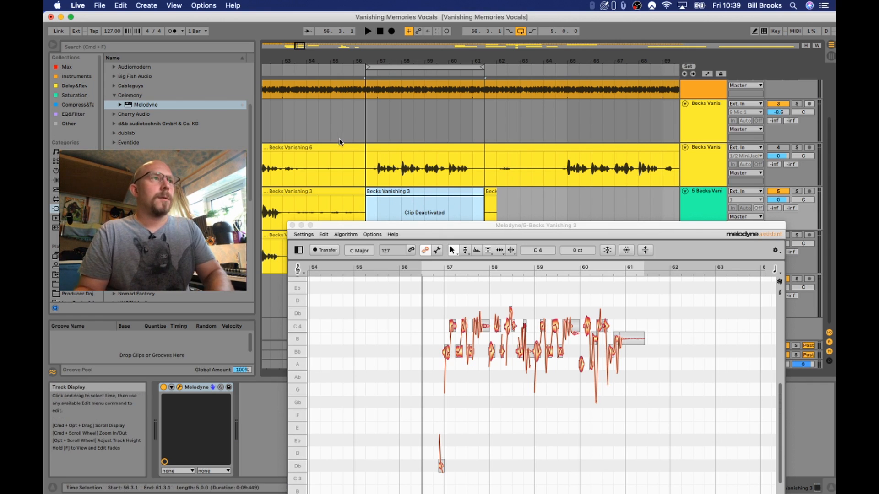
{"action": "left_click", "coordinate": [325, 234]}
{"action": "left_click", "coordinate": [329, 238]}
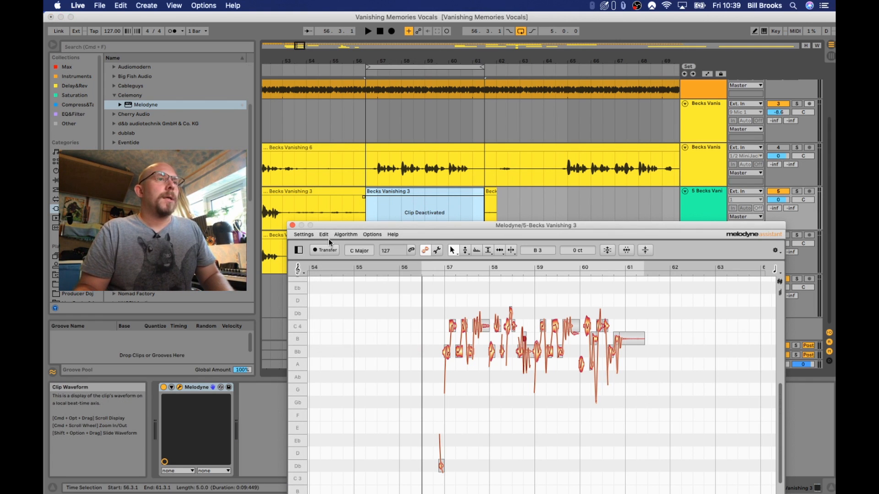
Play the phrase from its beginning and again from bar 59 to check the remaining notes.
{"action": "key", "text": "space"}
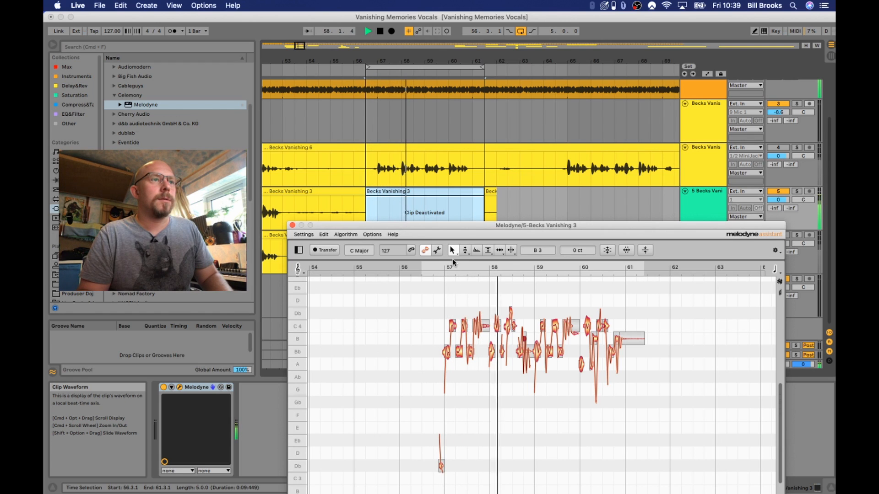
{"action": "key", "text": "space"}
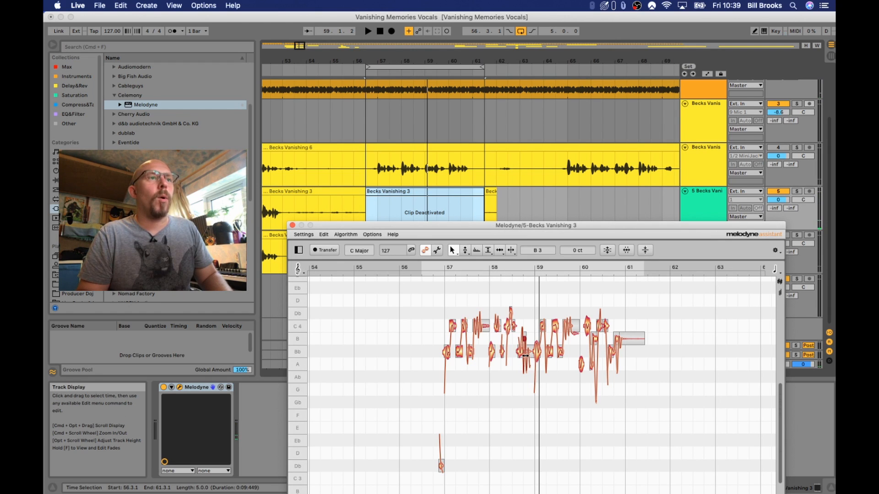
{"action": "left_click", "coordinate": [425, 209]}
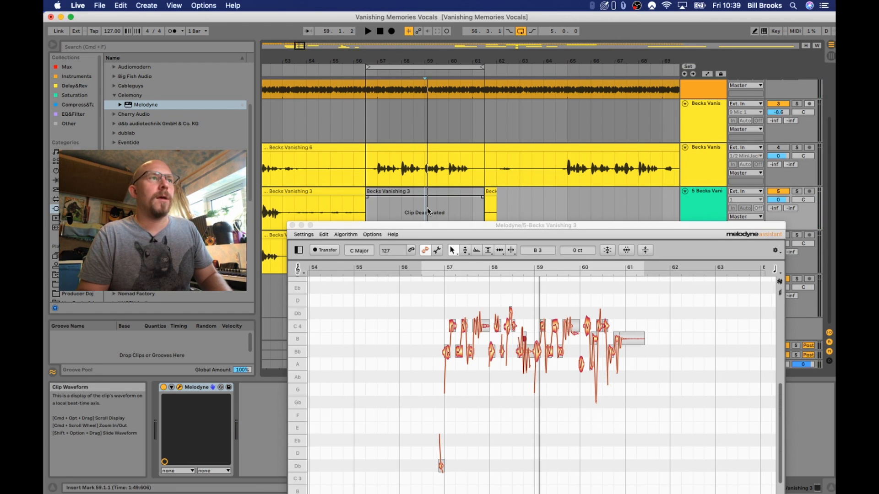
{"action": "key", "text": "space"}
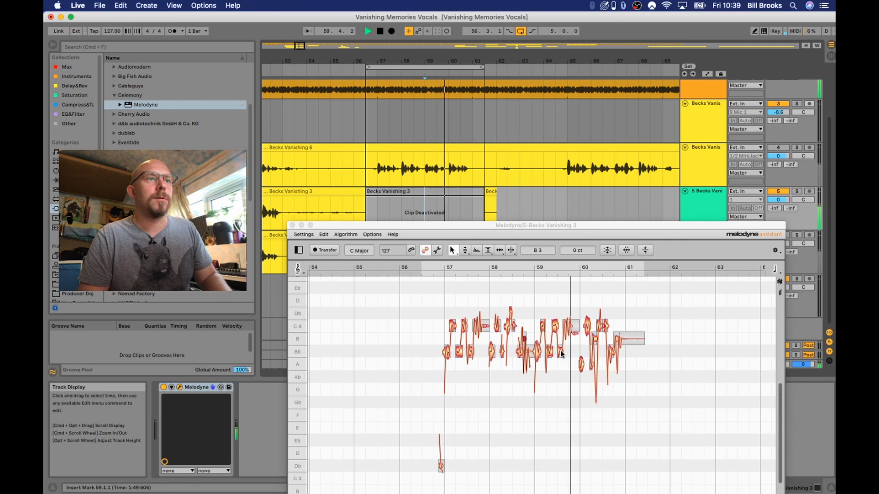
{"action": "key", "text": "space"}
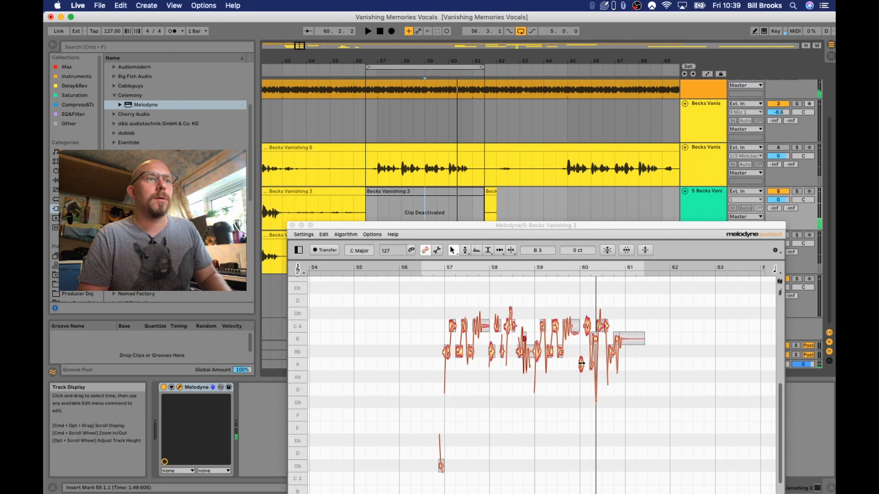
Move the A 3 note at the start of bar 60 and the low A and B notes following it to Bb 3, and play the result.
{"action": "left_click", "coordinate": [582, 362]}
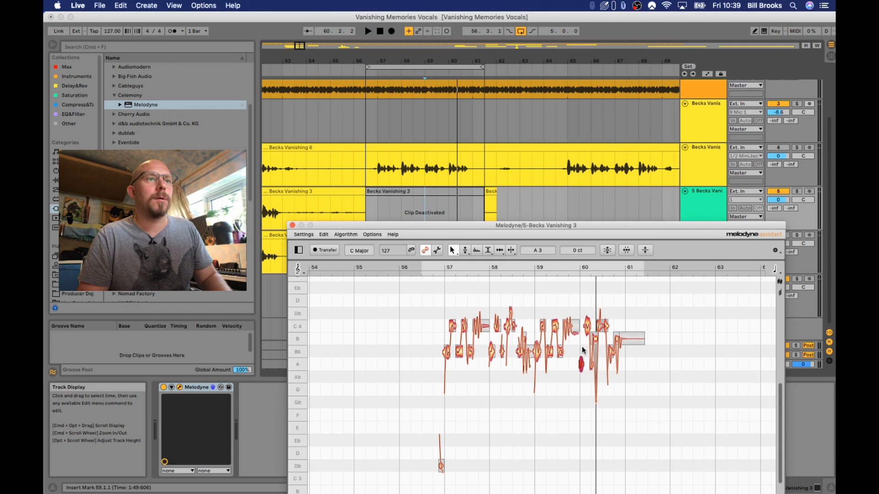
{"action": "left_click_drag", "start_coordinate": [582, 366], "coordinate": [596, 348]}
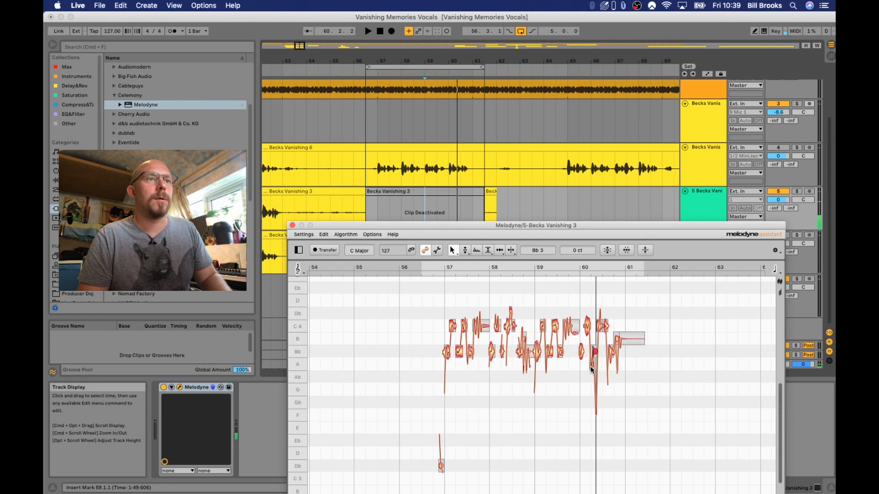
{"action": "key", "text": "space"}
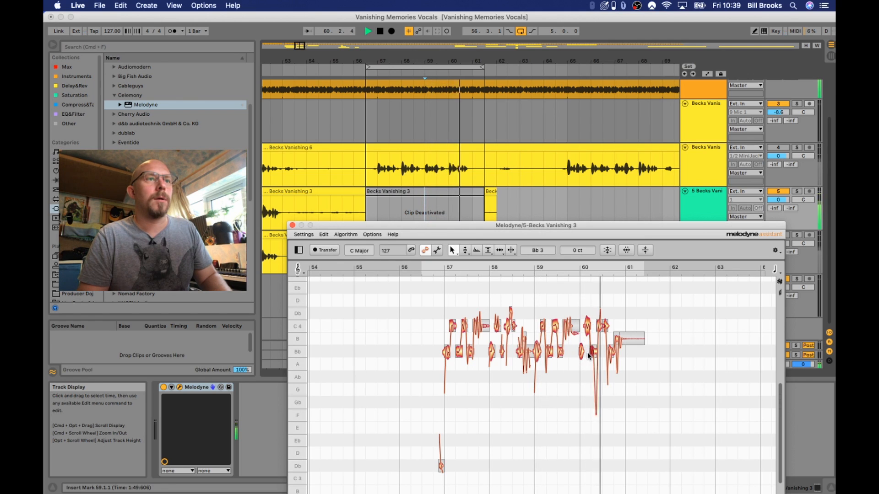
{"action": "key", "text": "space"}
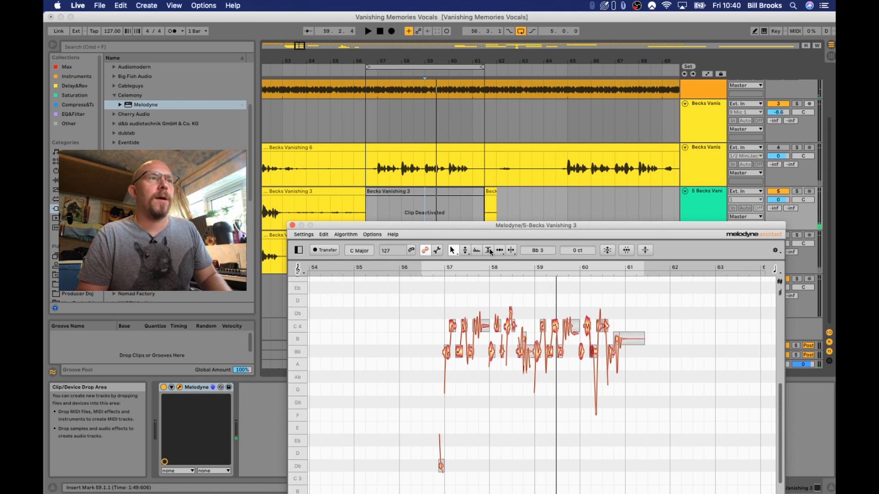
Try to split the C 4 note in the middle of bar 60 with the Note Separation tool and undo the edit.
{"action": "left_click", "coordinate": [510, 250]}
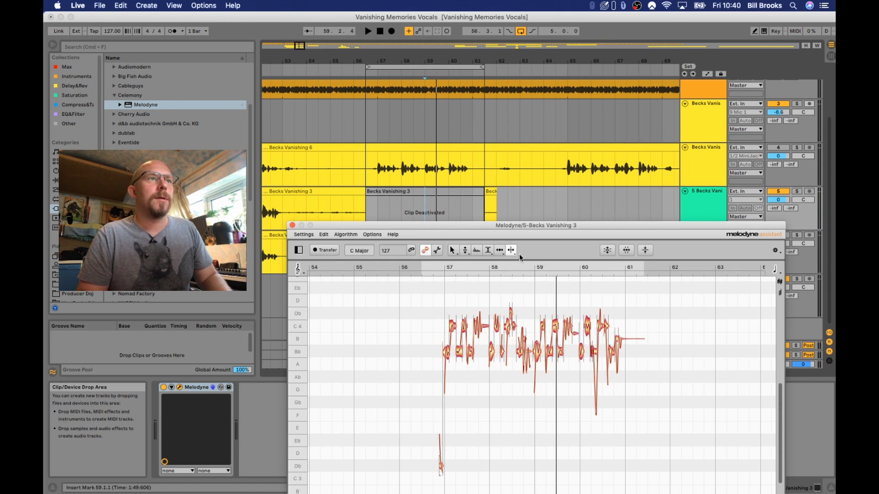
{"action": "left_click", "coordinate": [599, 326]}
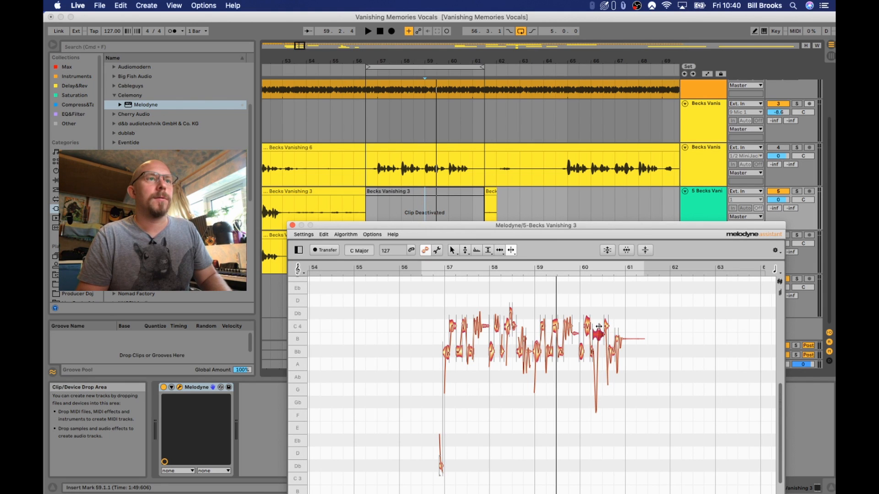
{"action": "left_click", "coordinate": [323, 234]}
{"action": "left_click", "coordinate": [324, 242]}
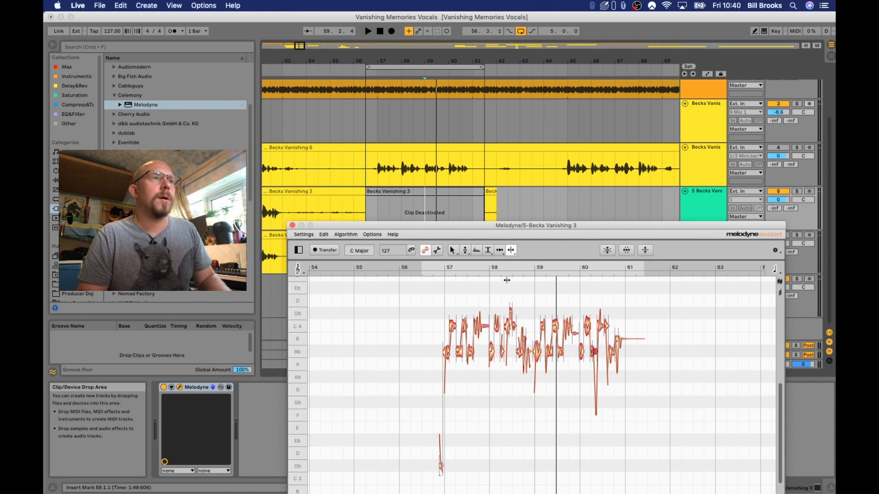
Split the C 4 note in the middle of bar 60, place its middle slice on Db 4, and select the following Bb 3 note.
{"action": "left_click_drag", "start_coordinate": [624, 229], "coordinate": [601, 98]}
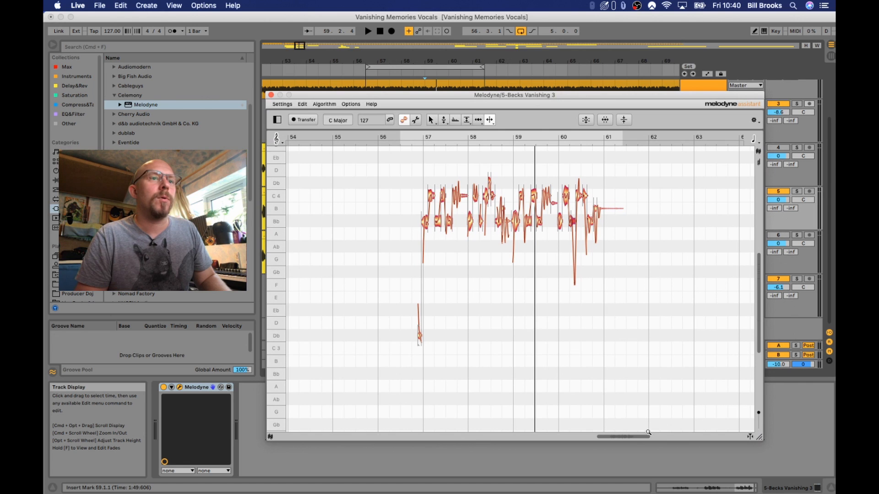
{"action": "left_click_drag", "start_coordinate": [650, 436], "coordinate": [630, 431]}
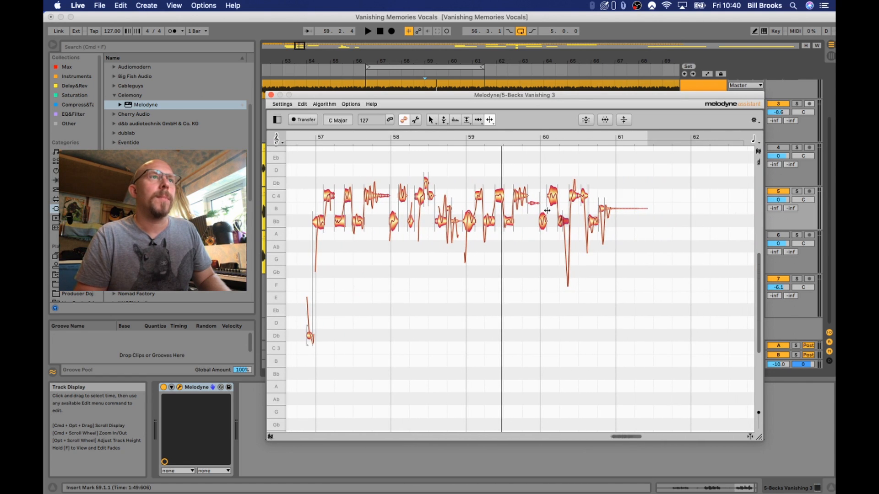
{"action": "left_click", "coordinate": [574, 197]}
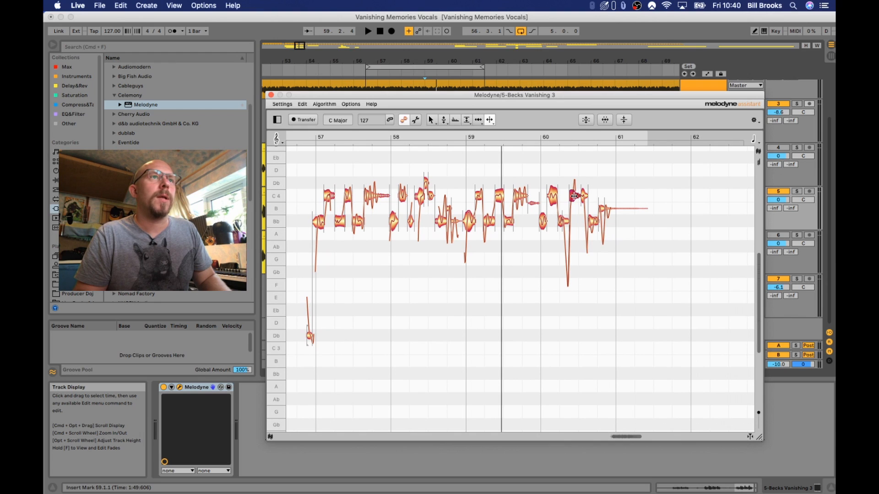
{"action": "double_click", "coordinate": [574, 197]}
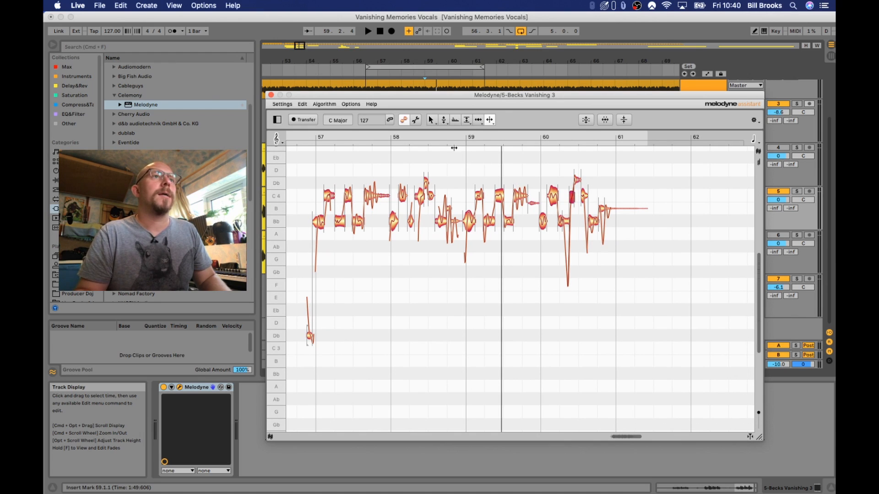
{"action": "left_click_drag", "start_coordinate": [580, 184], "coordinate": [577, 181]}
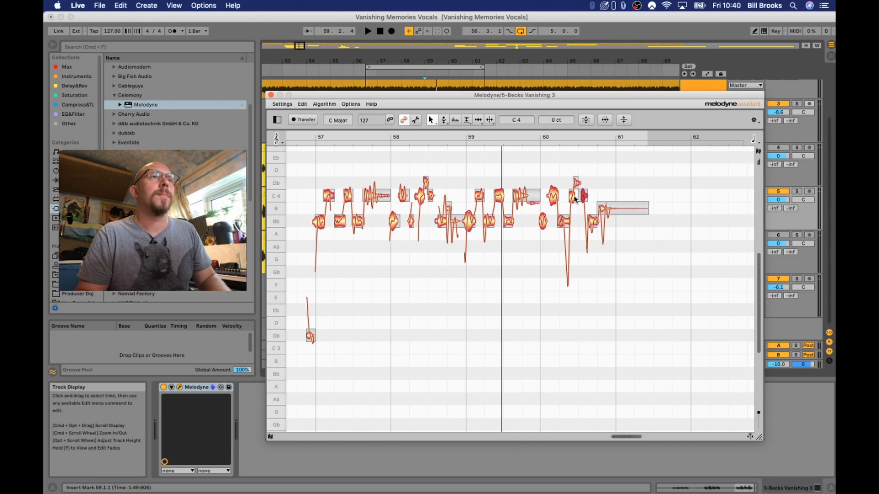
{"action": "left_click", "coordinate": [594, 222]}
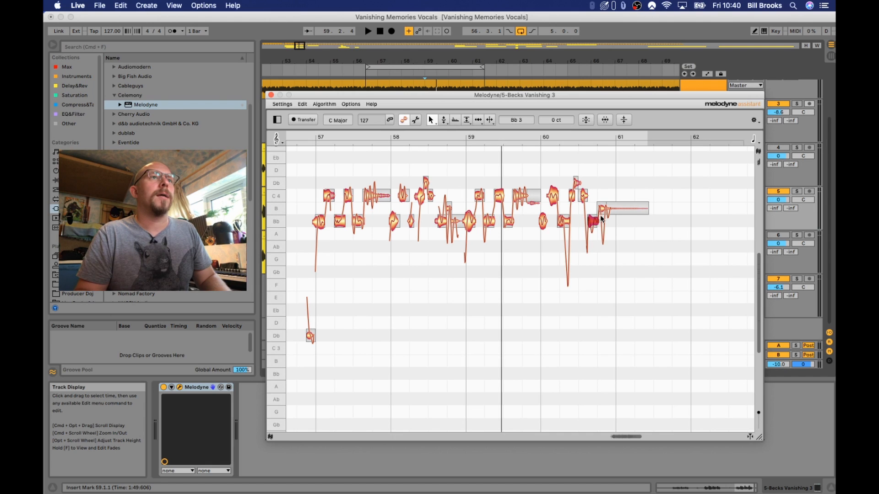
Move the long B 3 note at the end of bar 60 down to Bb 3.
{"action": "left_click", "coordinate": [601, 208]}
{"action": "left_click", "coordinate": [444, 119]}
{"action": "left_click_drag", "start_coordinate": [600, 209], "coordinate": [616, 221]}
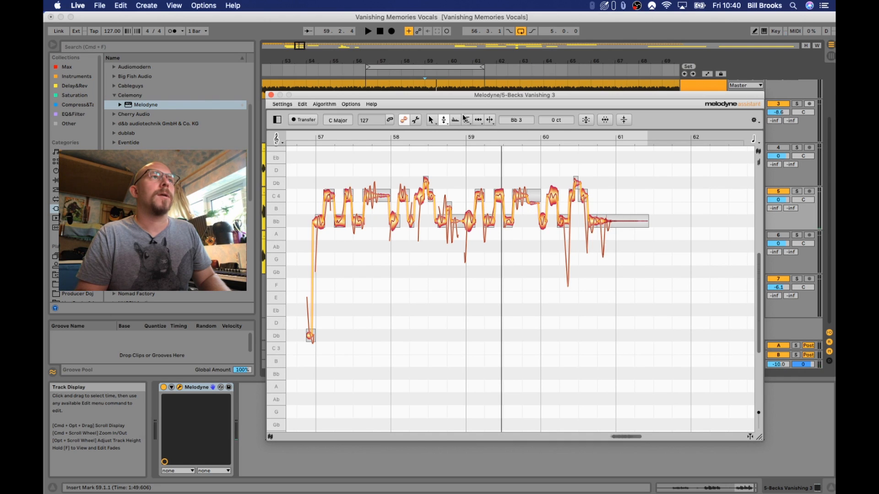
Split the final long Bb 3 note at the start of bar 61 and delete the separated tail.
{"action": "left_click", "coordinate": [490, 121]}
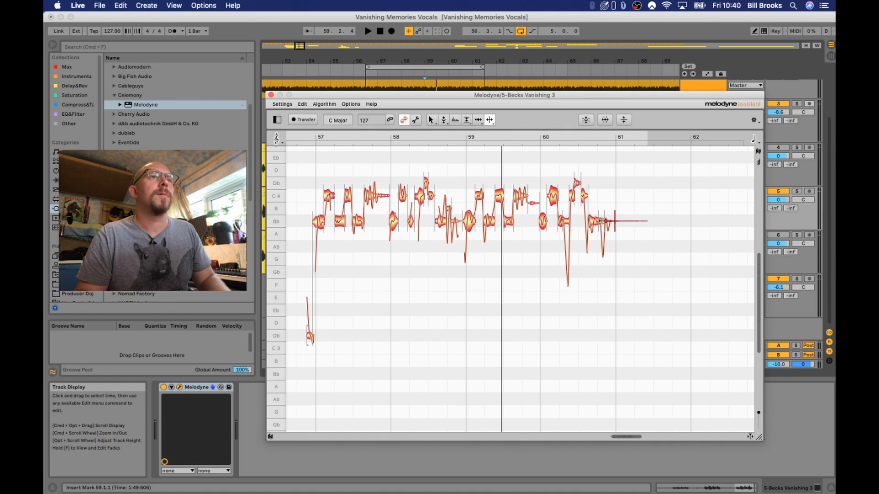
{"action": "left_click", "coordinate": [430, 121]}
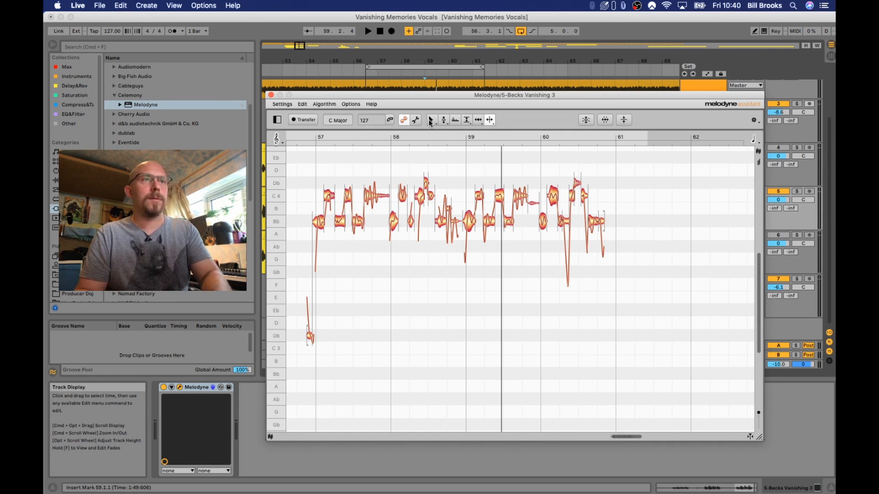
{"action": "left_click", "coordinate": [303, 105]}
{"action": "left_click", "coordinate": [304, 111]}
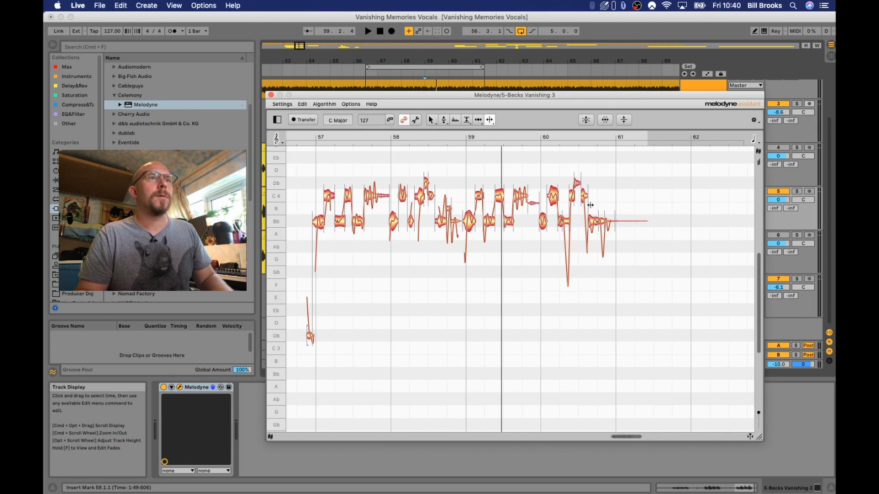
{"action": "left_click", "coordinate": [430, 120]}
{"action": "left_click", "coordinate": [624, 222]}
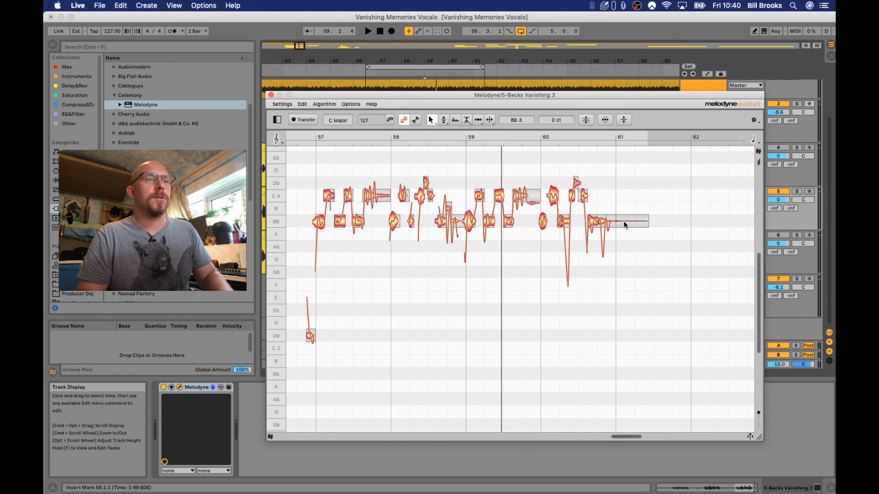
{"action": "key", "text": "Delete"}
Delete the tail note just before bar 60, and split off and delete the tail of the C 4 note before bar 58.
{"action": "left_click", "coordinate": [533, 202]}
{"action": "key", "text": "Delete"}
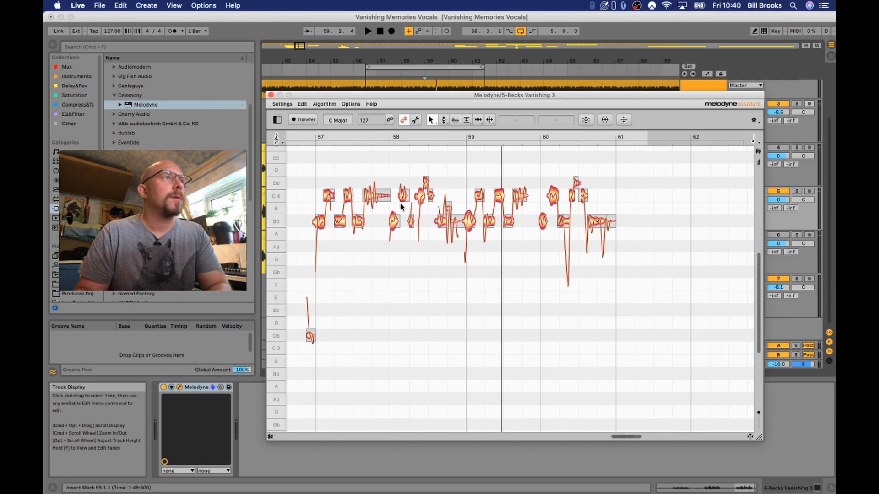
{"action": "left_click", "coordinate": [388, 195]}
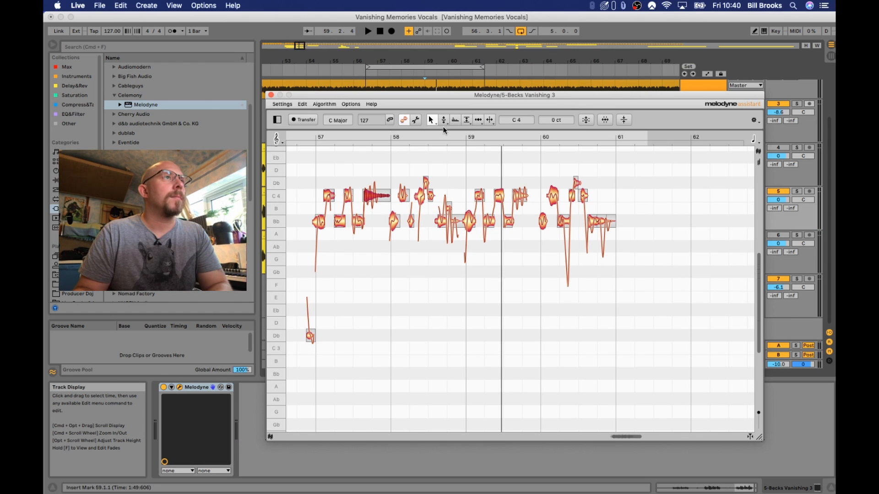
{"action": "left_click", "coordinate": [489, 120]}
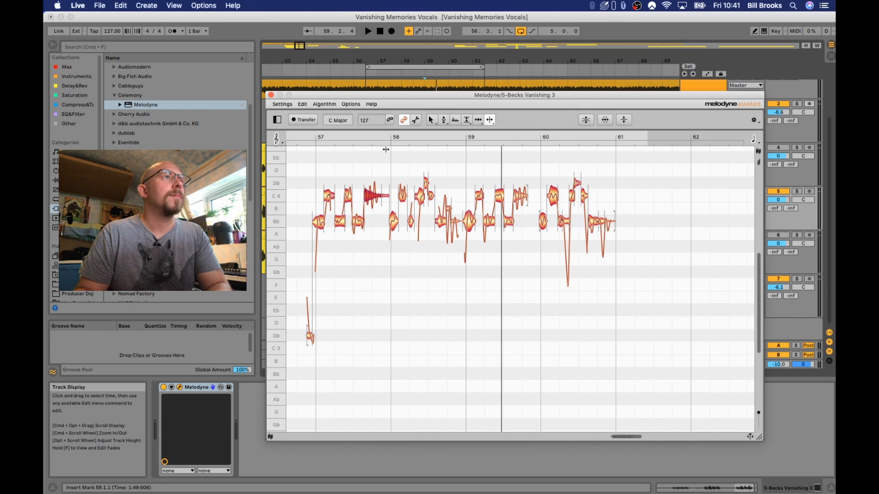
{"action": "left_click", "coordinate": [431, 121]}
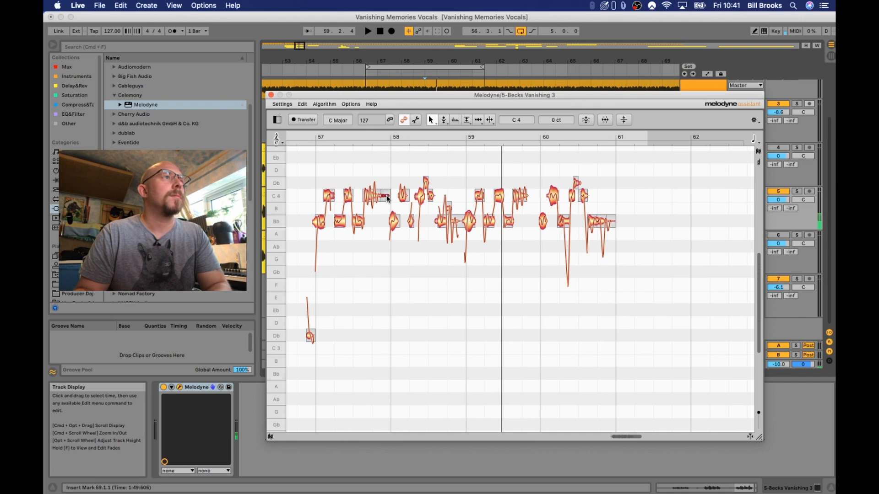
{"action": "key", "text": "Delete"}
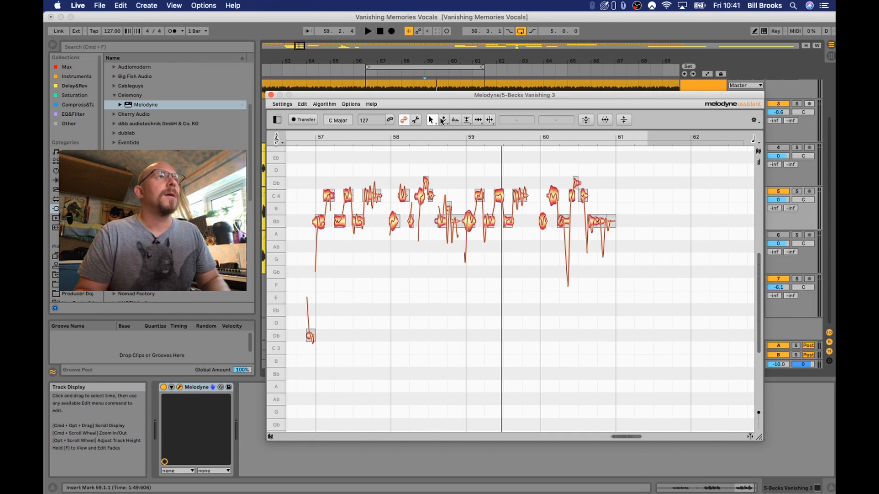
Choose the Pitch Modulation tool and play the phrase from bar 57.
{"action": "left_click", "coordinate": [443, 120]}
{"action": "left_click", "coordinate": [443, 136]}
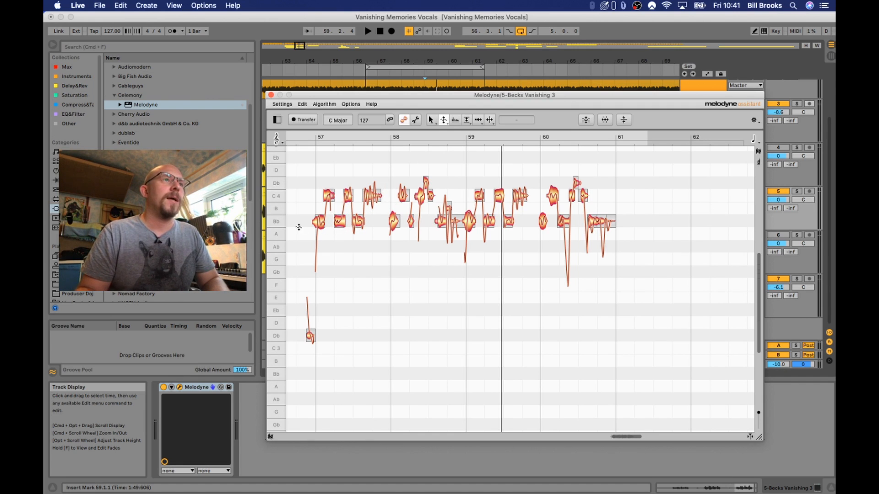
{"action": "key", "text": "space"}
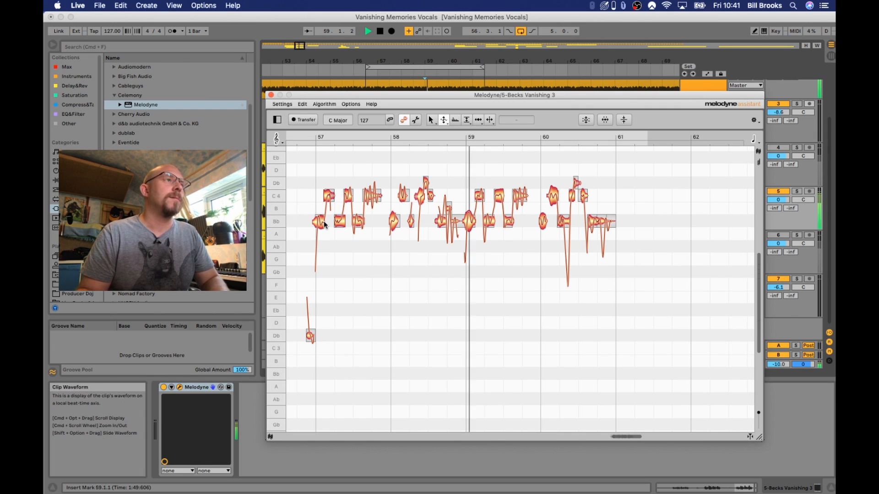
{"action": "left_click_drag", "start_coordinate": [375, 95], "coordinate": [383, 198]}
{"action": "left_click", "coordinate": [375, 177]}
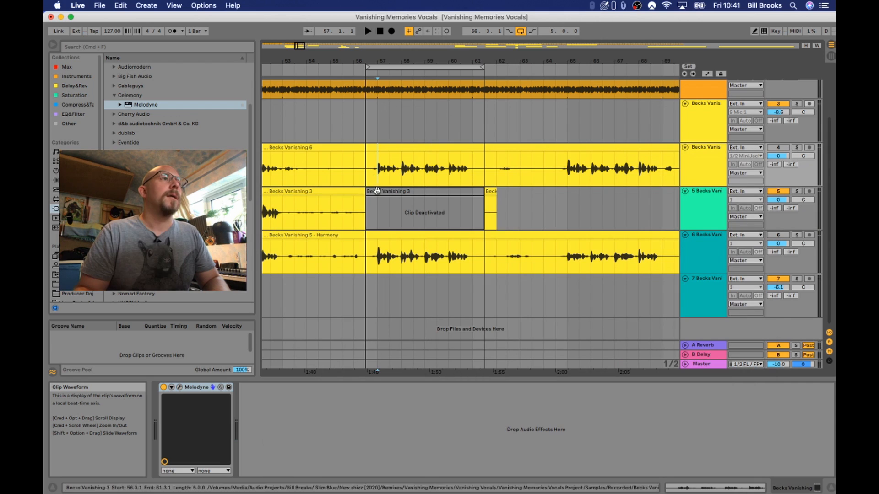
{"action": "left_click", "coordinate": [698, 199]}
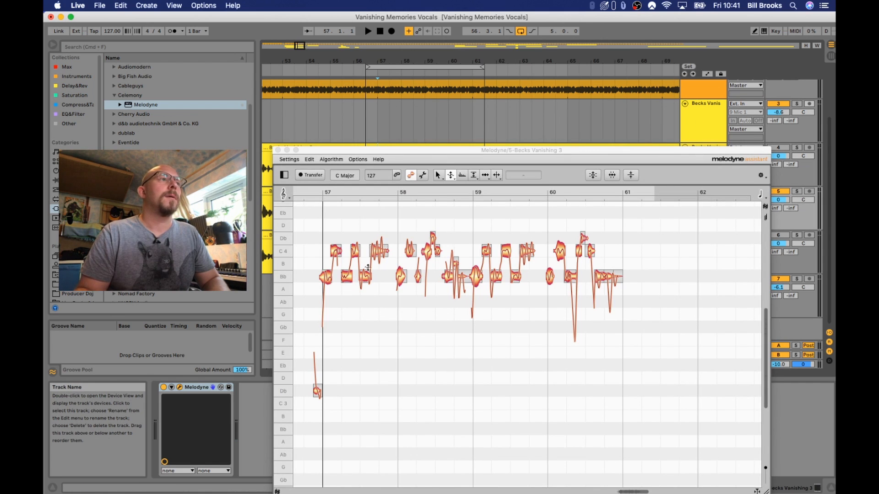
{"action": "key", "text": "space"}
{"action": "left_click_drag", "start_coordinate": [365, 150], "coordinate": [364, 89]}
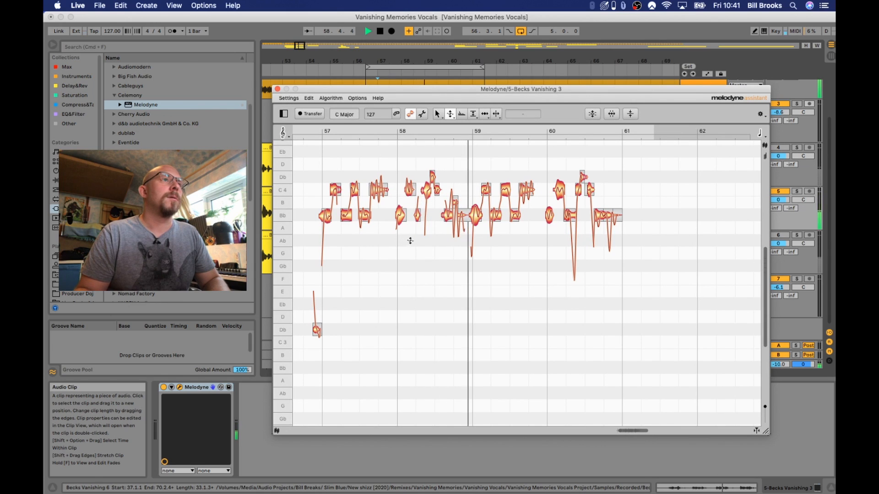
Reduce the pitch modulation of the six notes in bar 57, bringing the opening Bb 3 note to 76%.
{"action": "left_click", "coordinate": [326, 213]}
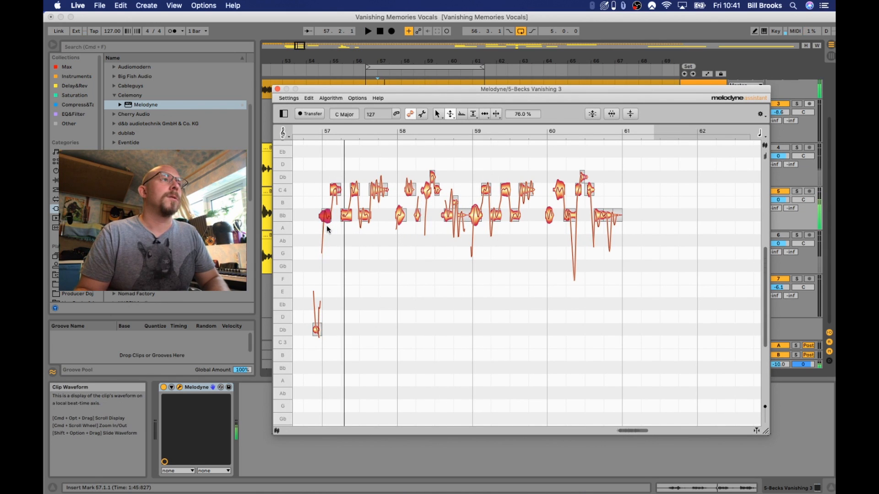
{"action": "left_click", "coordinate": [337, 192]}
{"action": "left_click", "coordinate": [346, 216]}
{"action": "left_click", "coordinate": [351, 193]}
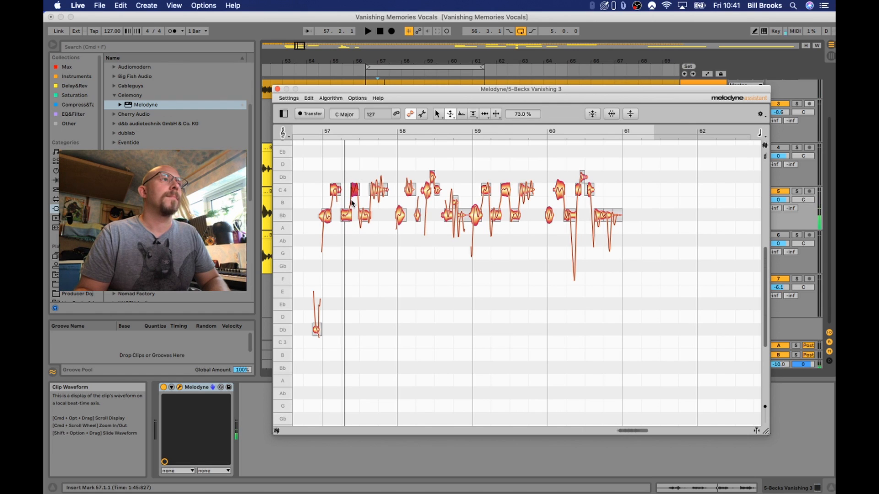
{"action": "left_click", "coordinate": [363, 215]}
{"action": "left_click", "coordinate": [370, 187]}
Adjust the pitch modulation of the notes across bar 58, bringing the Bb 3 note just before the short B 3 note to 32%.
{"action": "left_click", "coordinate": [400, 215]}
{"action": "left_click", "coordinate": [409, 192]}
{"action": "left_click", "coordinate": [417, 215]}
{"action": "left_click", "coordinate": [425, 195]}
{"action": "left_click_drag", "start_coordinate": [426, 206], "coordinate": [428, 185]}
{"action": "left_click", "coordinate": [437, 190]}
{"action": "left_click", "coordinate": [451, 215]}
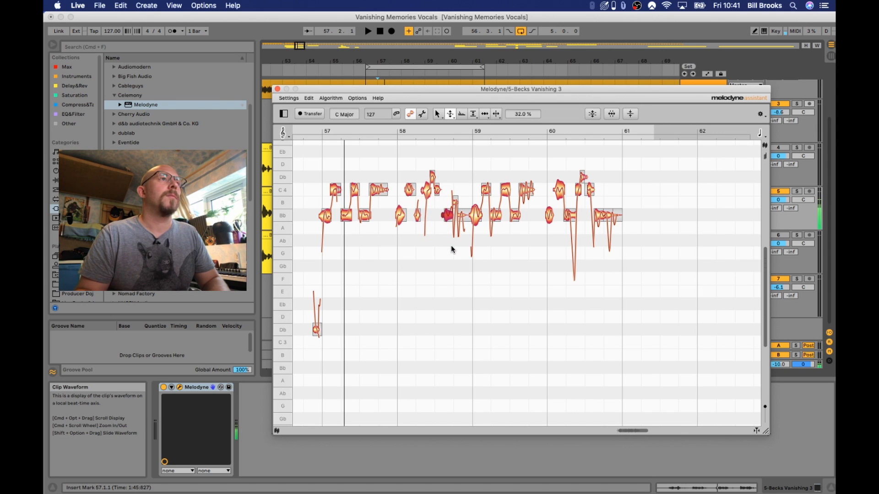
Move the short B 3 note late in bar 58 to Bb 3 and reduce its pitch modulation.
{"action": "left_click", "coordinate": [452, 204]}
{"action": "left_click", "coordinate": [437, 113]}
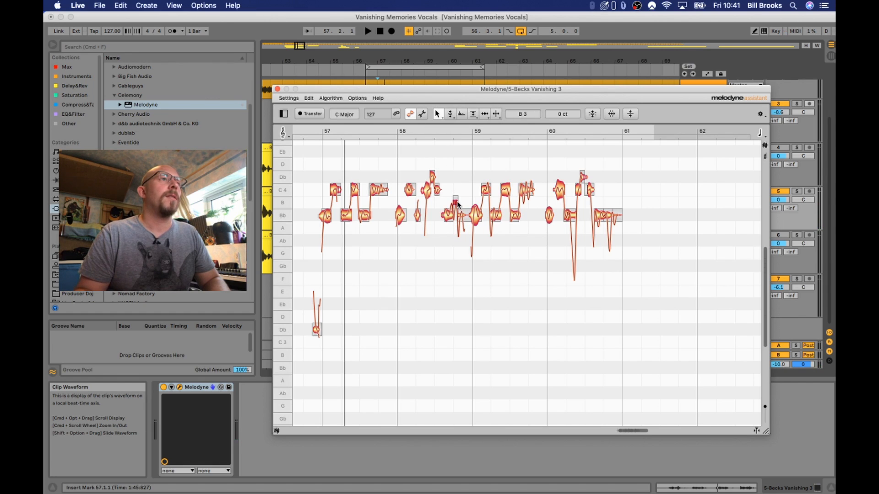
{"action": "left_click_drag", "start_coordinate": [455, 203], "coordinate": [457, 214]}
{"action": "key", "text": "super+a"}
{"action": "left_click", "coordinate": [450, 114]}
{"action": "left_click", "coordinate": [451, 126]}
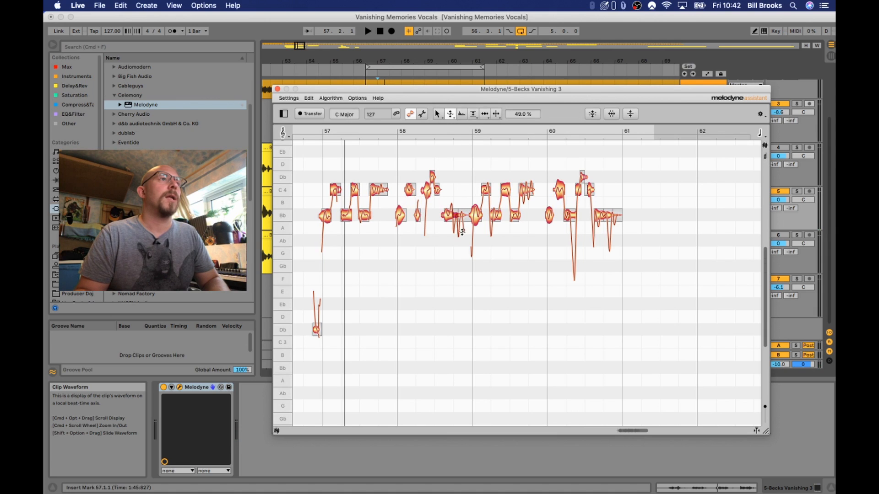
{"action": "left_click_drag", "start_coordinate": [455, 218], "coordinate": [475, 235]}
Adjust the pitch modulation of the C 4 and Bb 3 notes from bar 59 into the first half of bar 60.
{"action": "left_click", "coordinate": [489, 192]}
{"action": "left_click_drag", "start_coordinate": [496, 215], "coordinate": [551, 222]}
{"action": "left_click", "coordinate": [504, 190]}
{"action": "left_click_drag", "start_coordinate": [560, 190], "coordinate": [572, 213]}
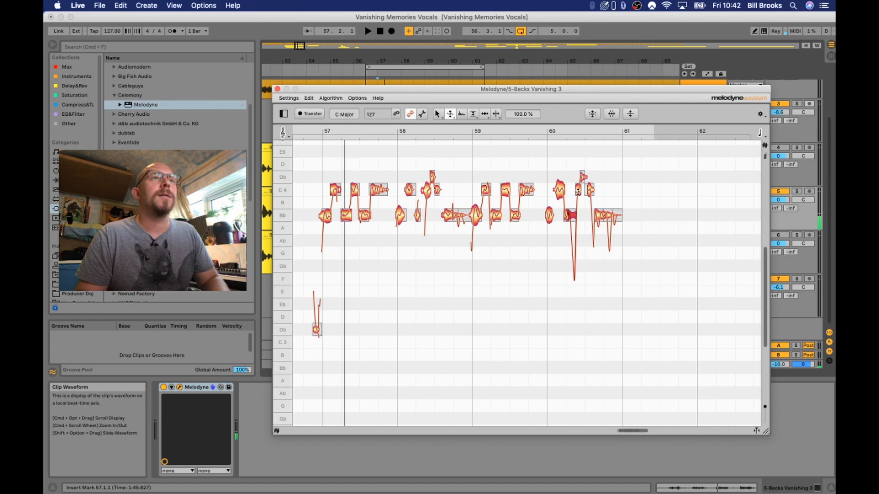
Reduce the pitch modulation of the final Bb 3 notes in bar 60 and set the preceding C 4 note to 75%.
{"action": "left_click", "coordinate": [597, 223]}
{"action": "left_click_drag", "start_coordinate": [607, 217], "coordinate": [606, 251]}
{"action": "left_click", "coordinate": [615, 219]}
{"action": "left_click_drag", "start_coordinate": [590, 191], "coordinate": [589, 208]}
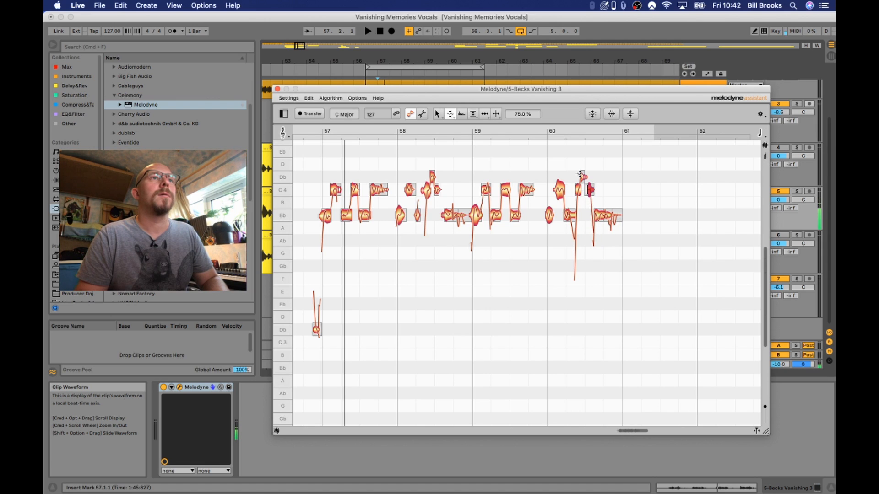
Play the phrase, set the pitch modulation of the Bb 3 note at the start of bar 58 to 205%, and replay it.
{"action": "key", "text": "space"}
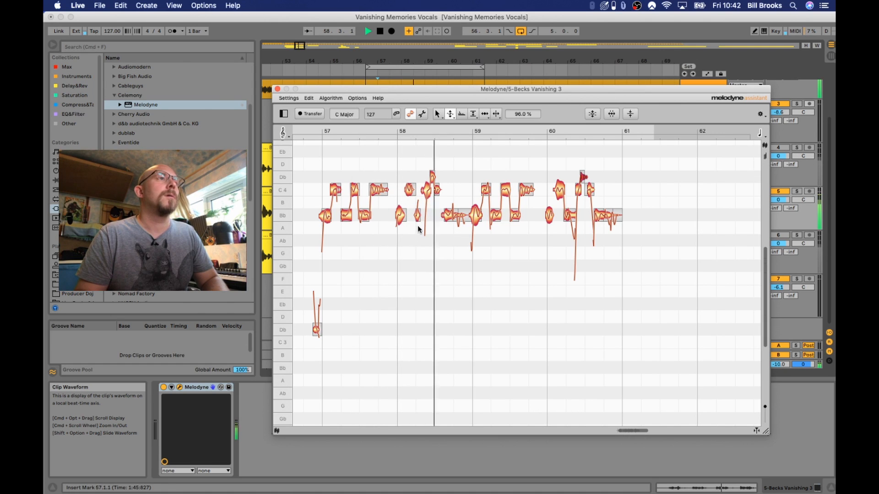
{"action": "left_click", "coordinate": [399, 213]}
{"action": "key", "text": "space"}
{"action": "key", "text": "space"}
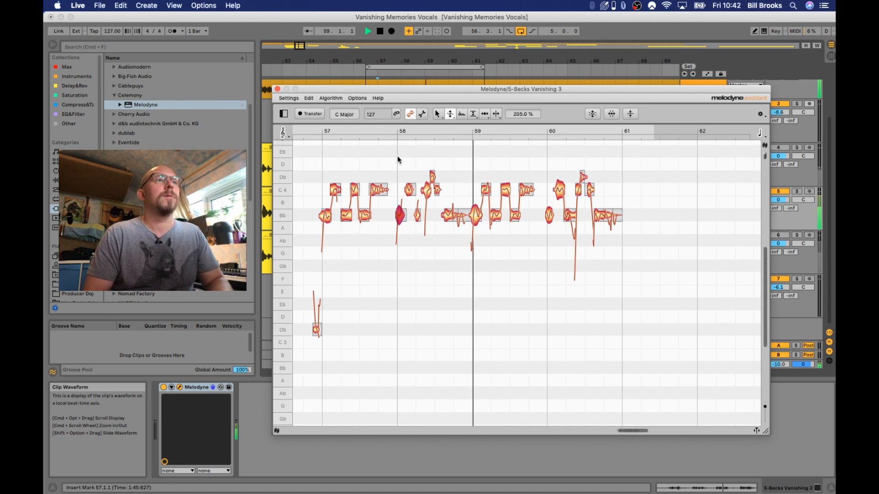
Reduce the pitch modulation of the trailing Bb 3 notes late in bar 58 and replay the phrase.
{"action": "key", "text": "space"}
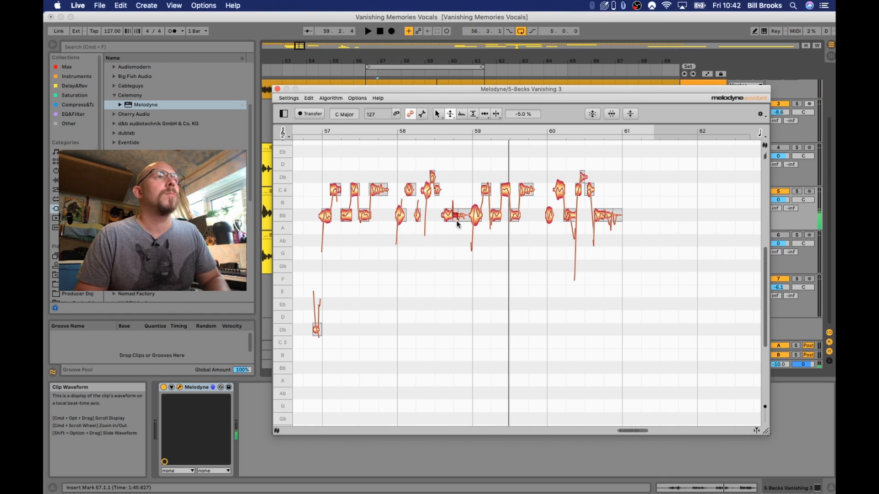
{"action": "key", "text": "space"}
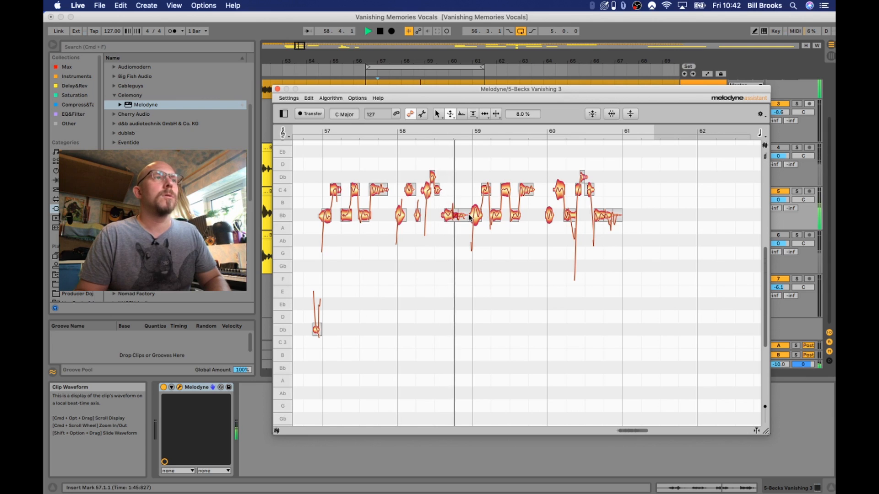
{"action": "key", "text": "space"}
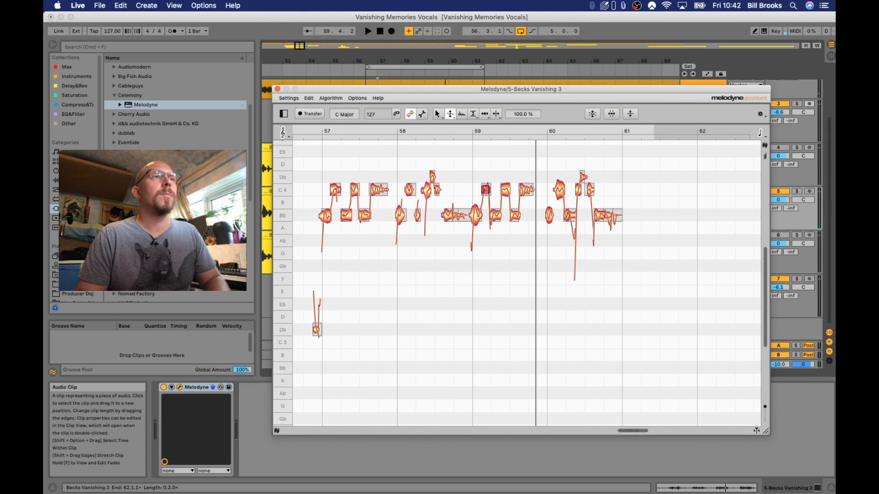
Set the playback start to bar 59 in the arrangement, keeping the note editor open.
{"action": "left_click_drag", "start_coordinate": [446, 87], "coordinate": [566, 96]}
{"action": "left_click_drag", "start_coordinate": [468, 95], "coordinate": [380, 232]}
{"action": "left_click", "coordinate": [433, 203]}
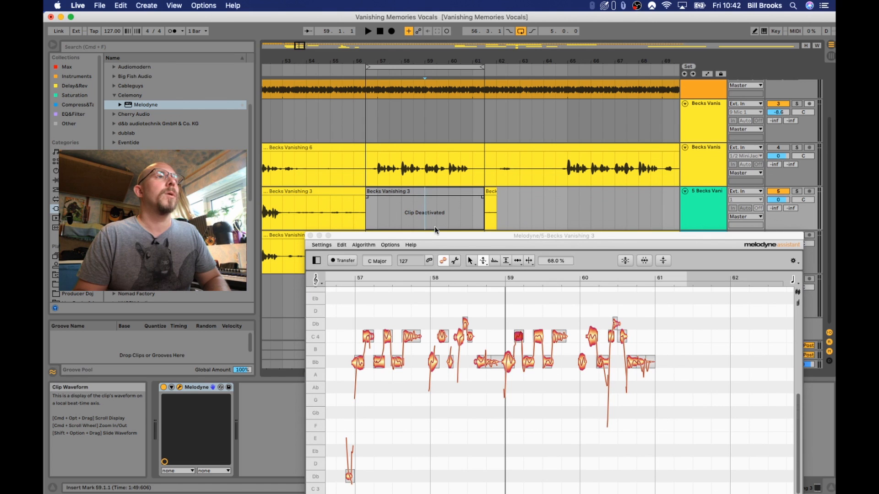
{"action": "left_click_drag", "start_coordinate": [462, 237], "coordinate": [410, 79]}
Play from bar 59 and set the pitch modulation of the last C 4 note in bar 59 to 33% and in bar 60 to 57%.
{"action": "key", "text": "space"}
{"action": "left_click", "coordinate": [502, 178]}
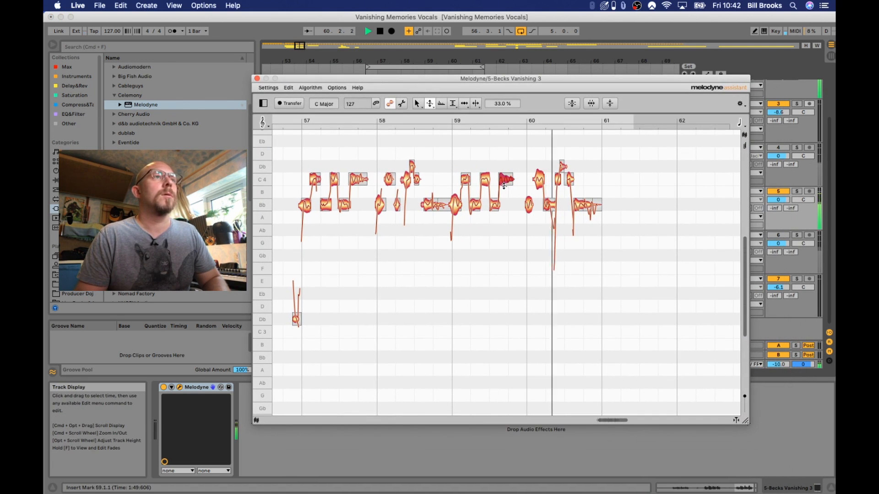
{"action": "key", "text": "space"}
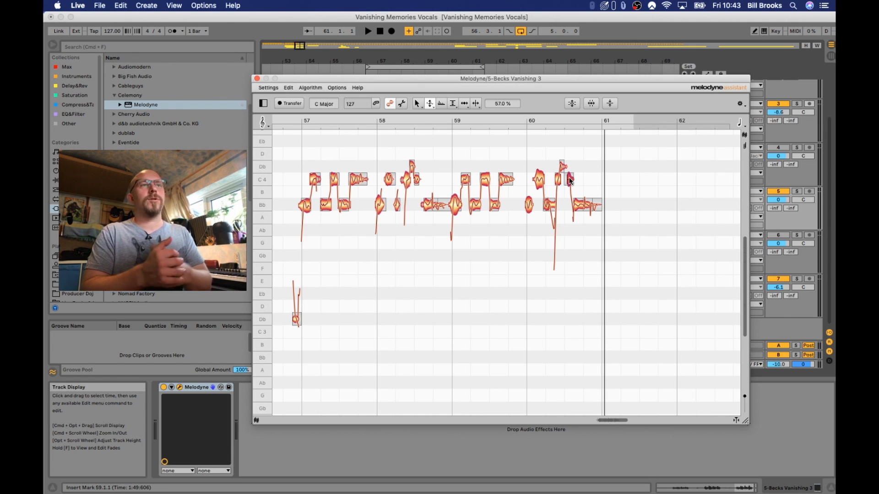
Play the whole corrected phrase to check the edits.
{"action": "left_click_drag", "start_coordinate": [361, 78], "coordinate": [377, 95]}
{"action": "key", "text": "space"}
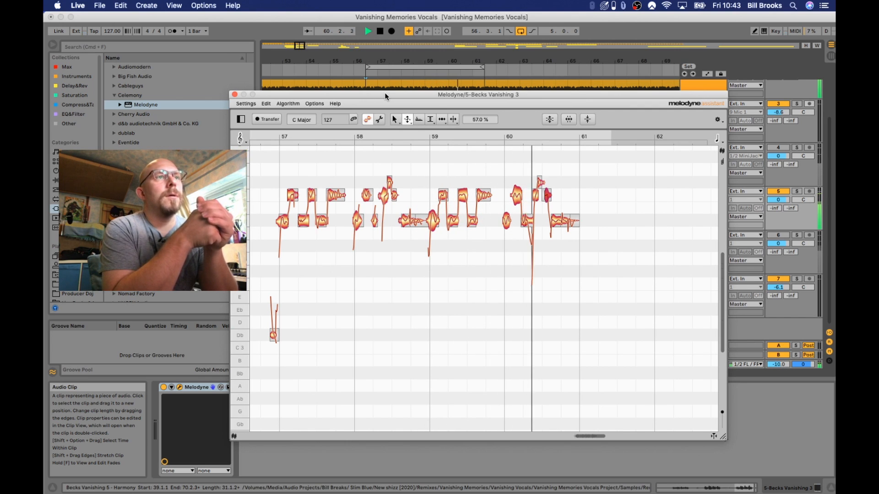
{"action": "key", "text": "space"}
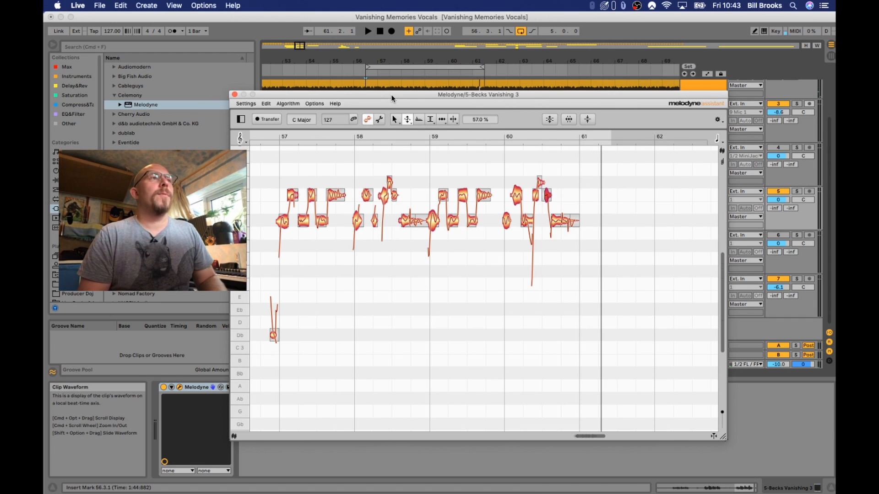
{"action": "left_click_drag", "start_coordinate": [391, 94], "coordinate": [416, 87]}
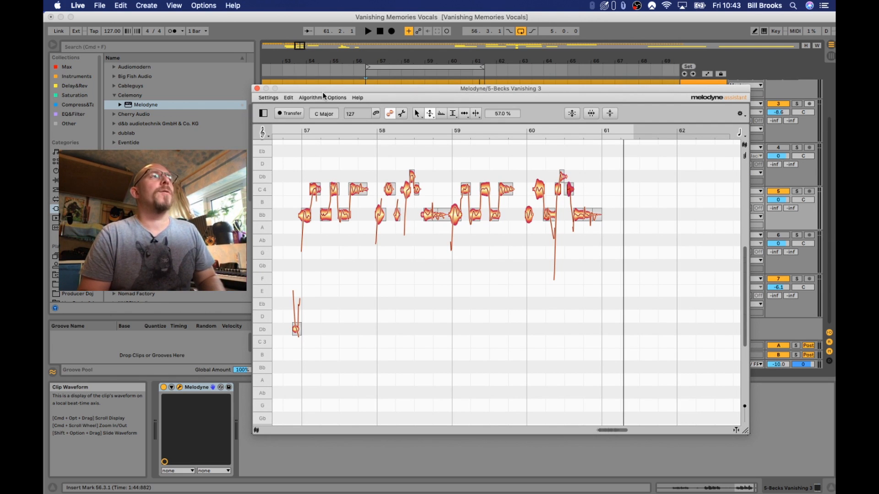
Close the Melodyne editor and zoom the arrangement out to show more of the vocal tracks.
{"action": "left_click", "coordinate": [257, 88]}
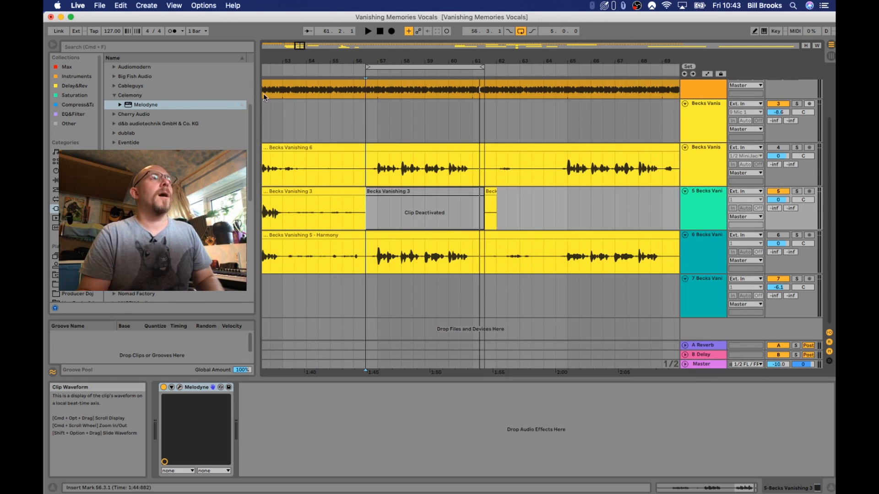
{"action": "key", "text": "minus"}
{"action": "key", "text": "minus"}
{"action": "key", "text": "minus"}
{"action": "key", "text": "minus"}
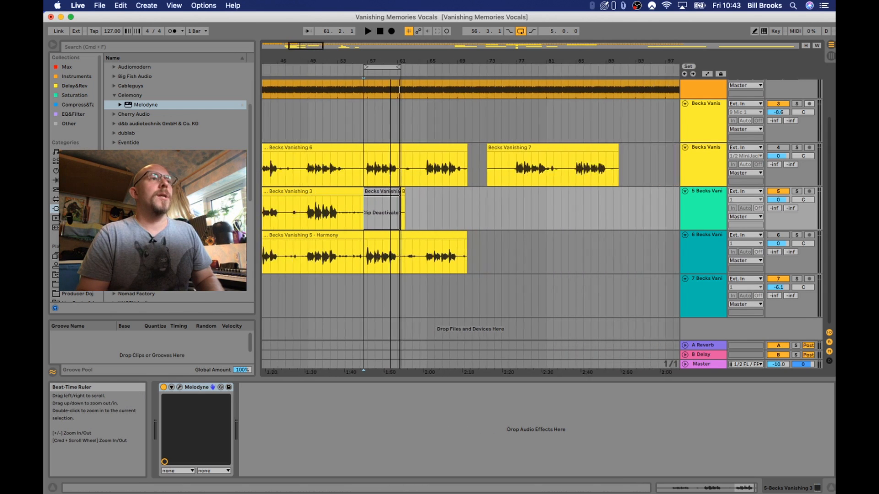